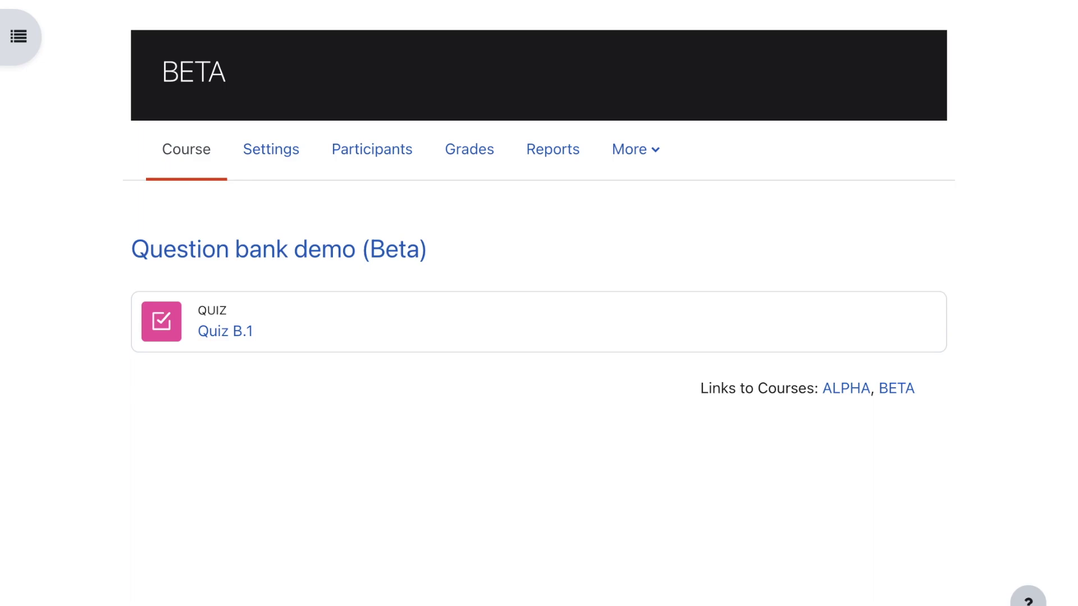
Open the question categories in Quiz B.1's question bank and examine the separate quiz and course contexts.
left_click(235, 337)
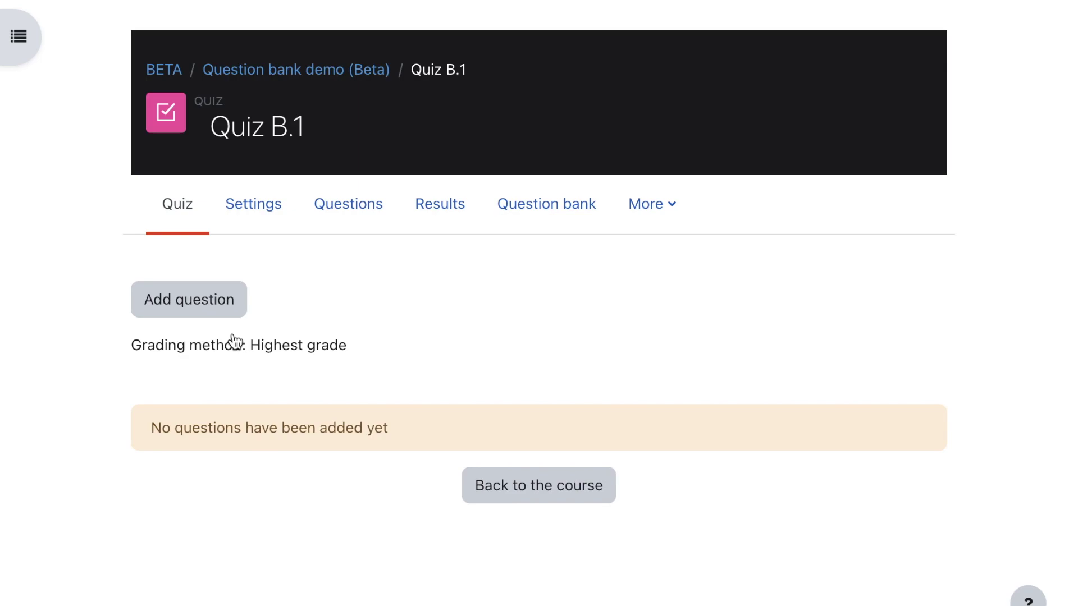
left_click(547, 216)
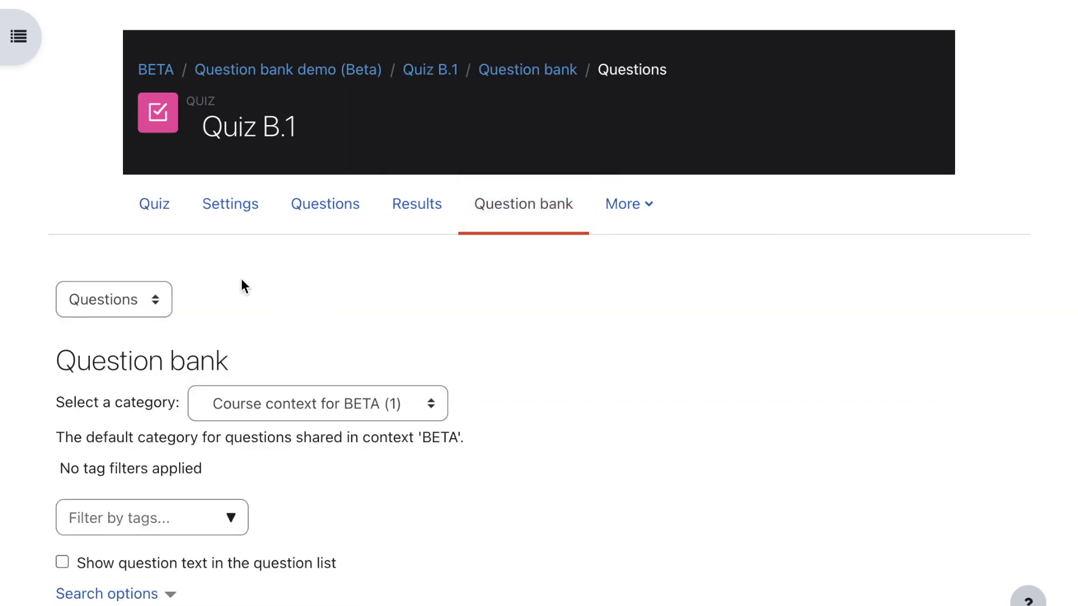
left_click(142, 300)
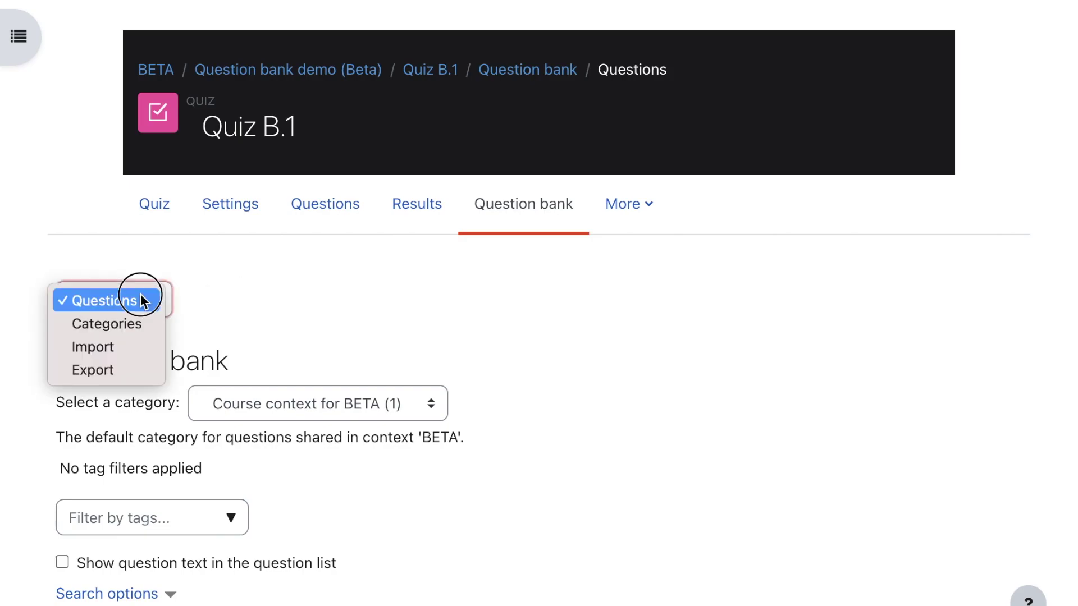
left_click(126, 327)
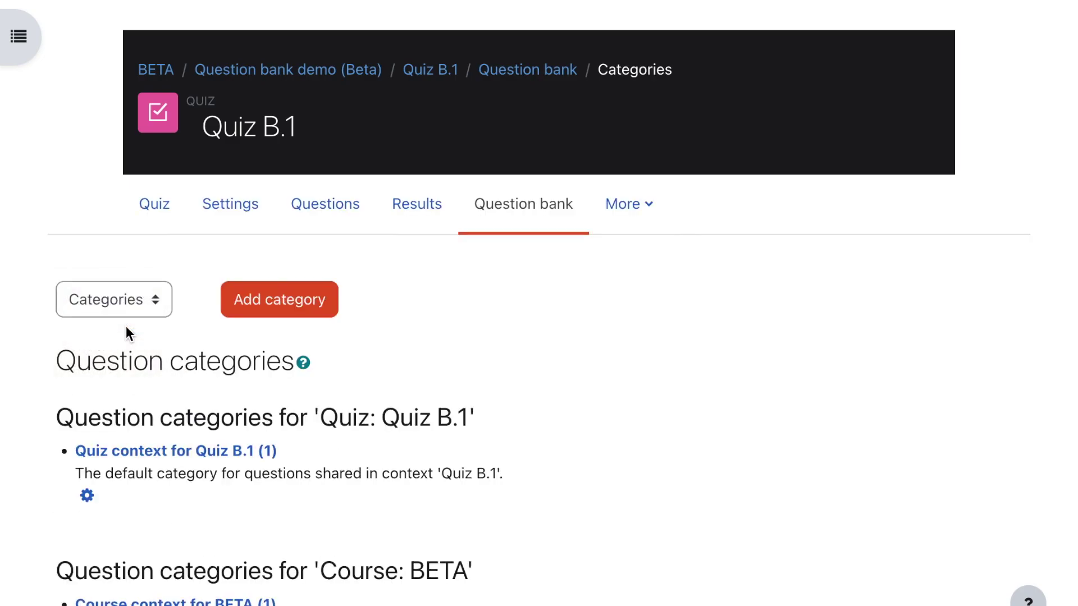
scroll(31, 373, "down", 5)
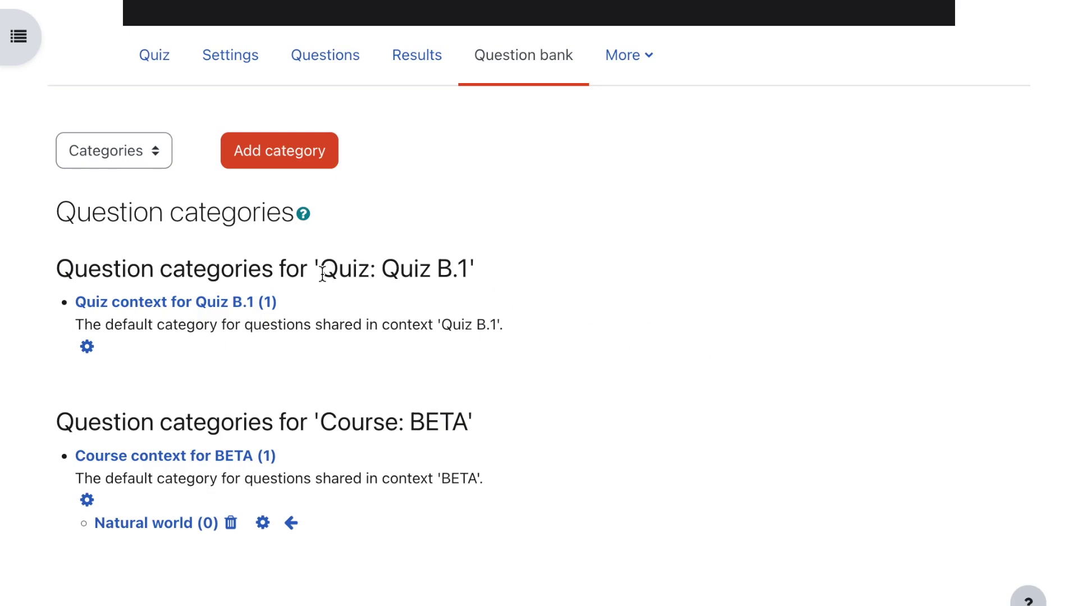
left_click_drag(320, 272, 374, 273)
left_click_drag(320, 425, 395, 425)
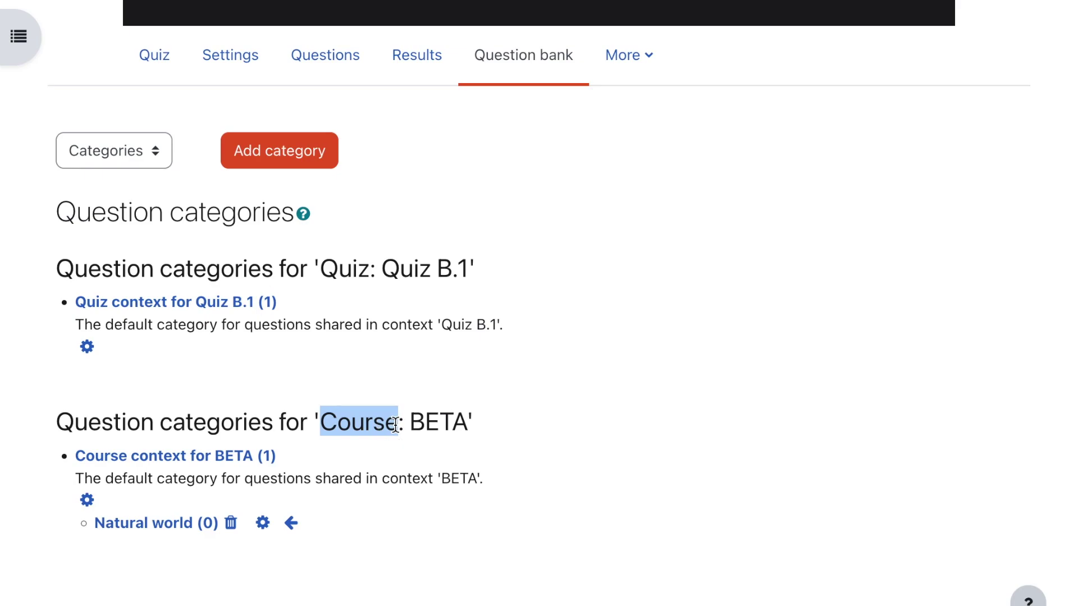
left_click_drag(395, 425, 396, 425)
Open the Course context for BETA category and review the questions stored in it.
left_click(155, 466)
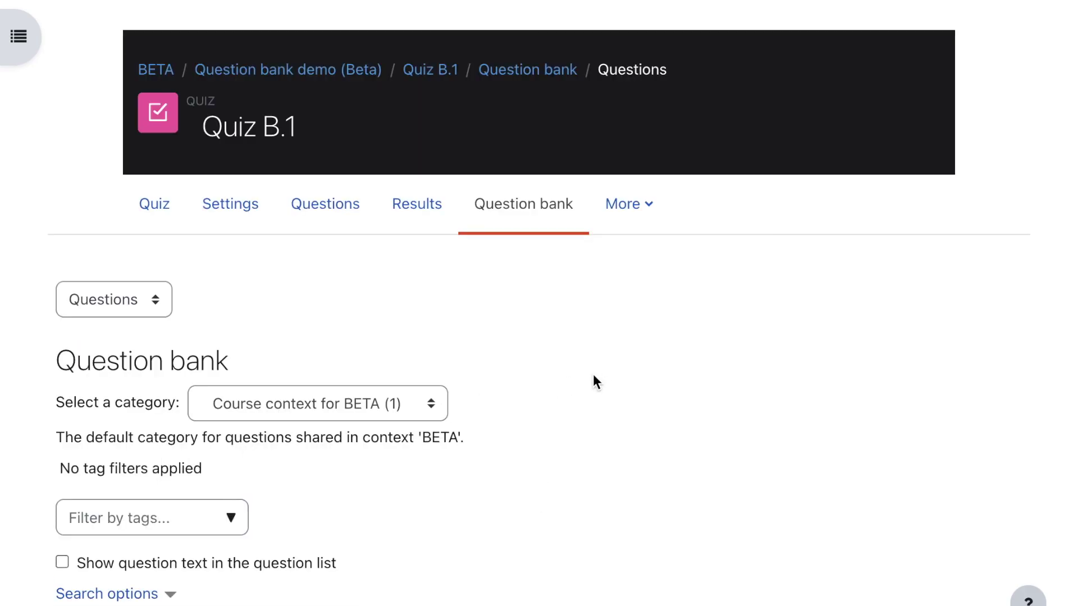
scroll(594, 376, "down", 5)
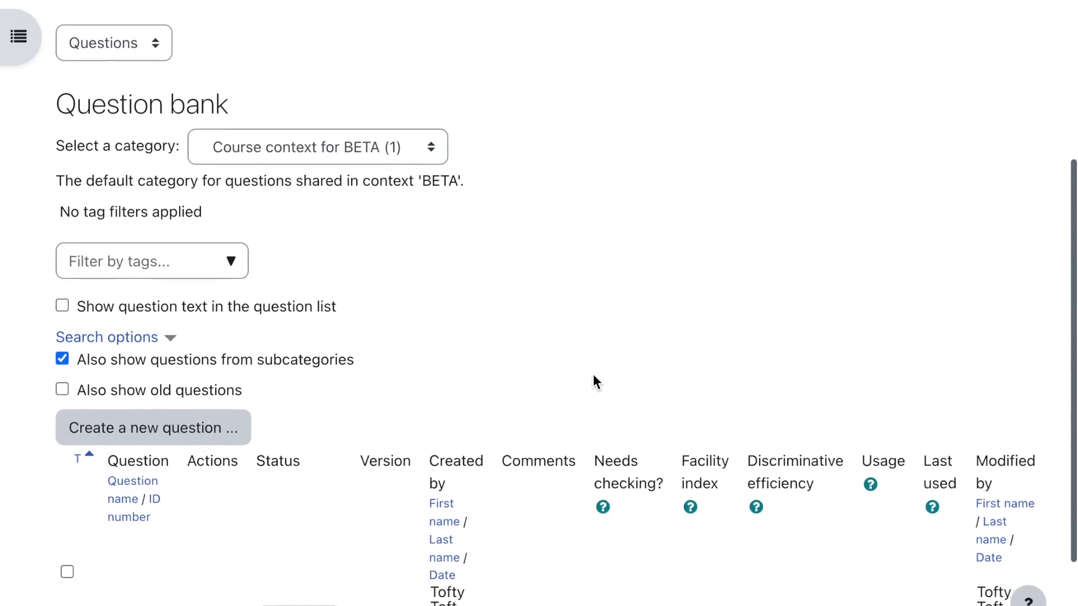
scroll(595, 381, "down", 3)
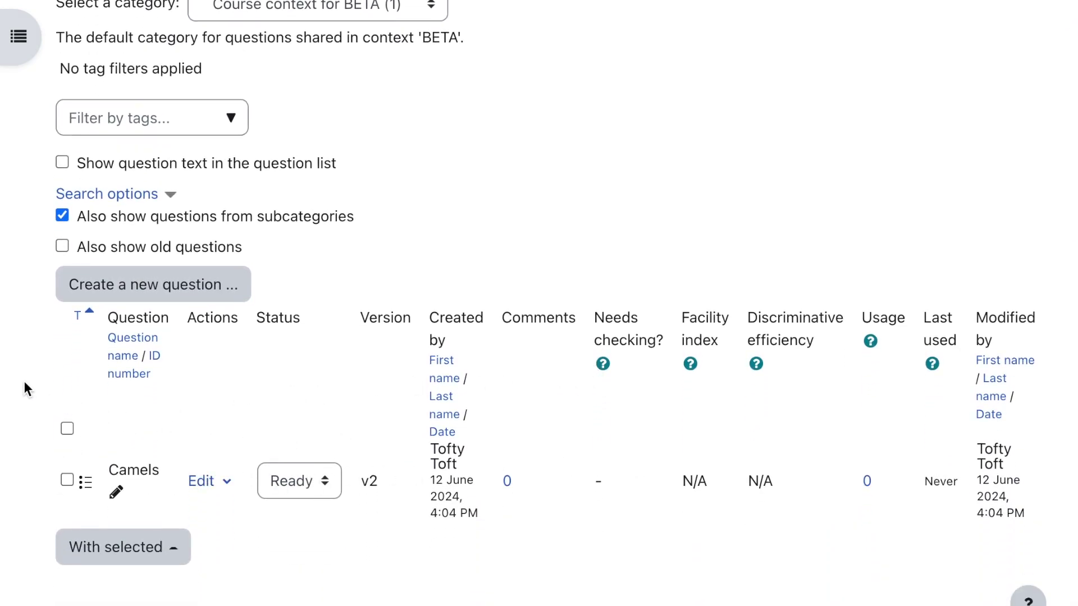
Switch the question bank to the Quiz context for Quiz B.1 category and review its questions.
scroll(25, 384, "up", 5)
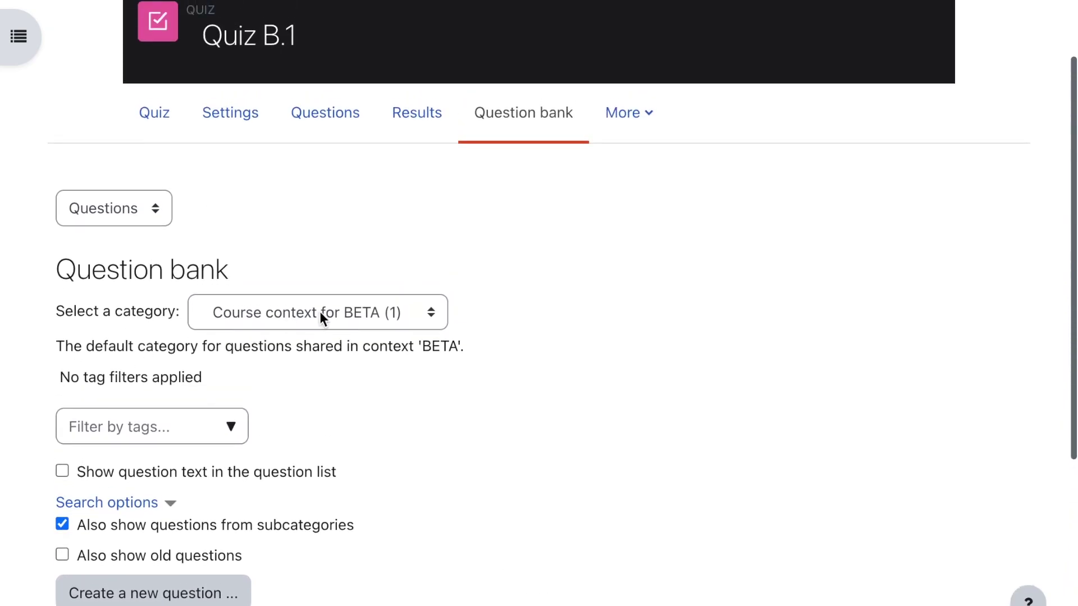
left_click(359, 313)
left_click(384, 244)
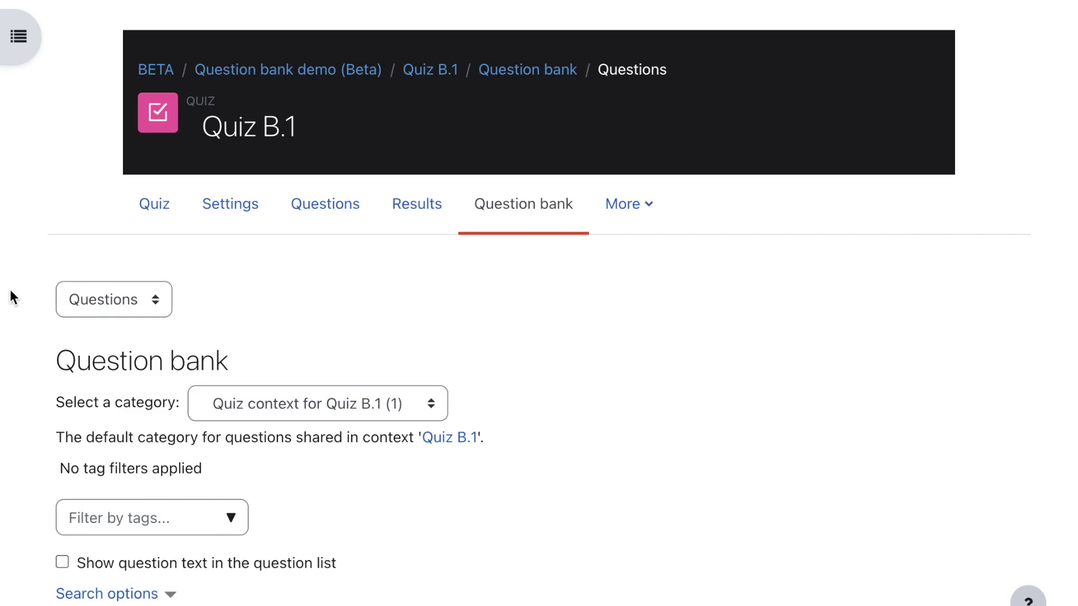
scroll(57, 346, "down", 7)
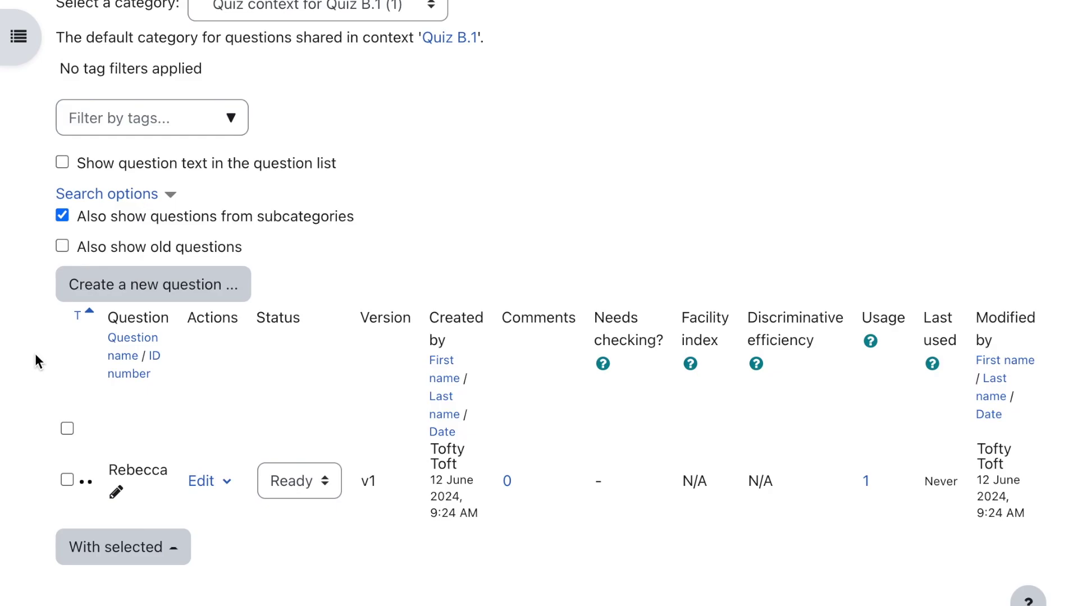
Return to the list of question categories and review the default categories for Quiz B.1 and BETA.
scroll(35, 352, "up", 7)
left_click(117, 314)
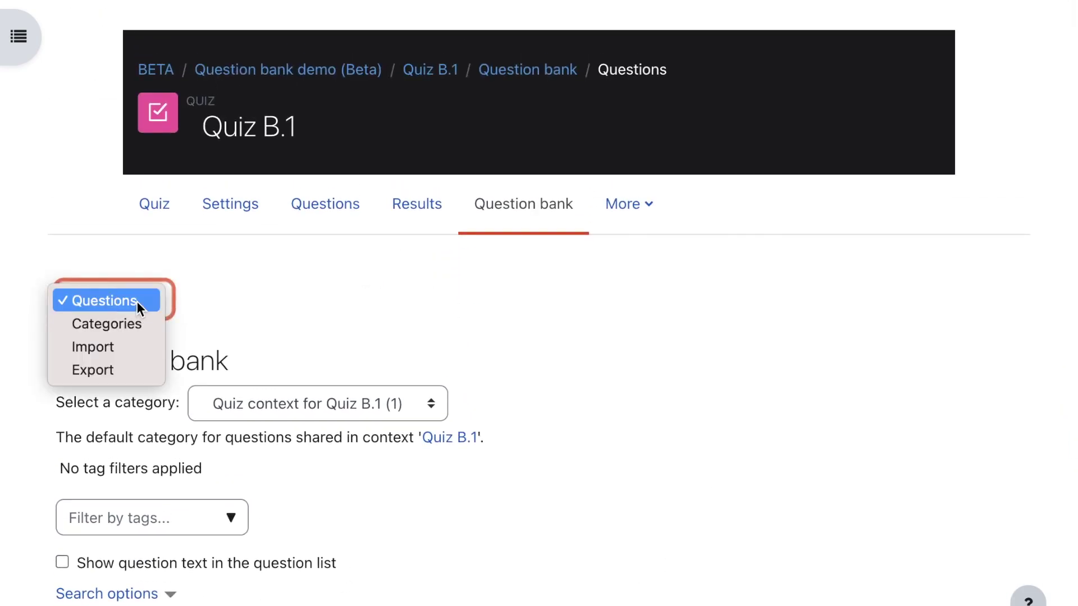
left_click(130, 322)
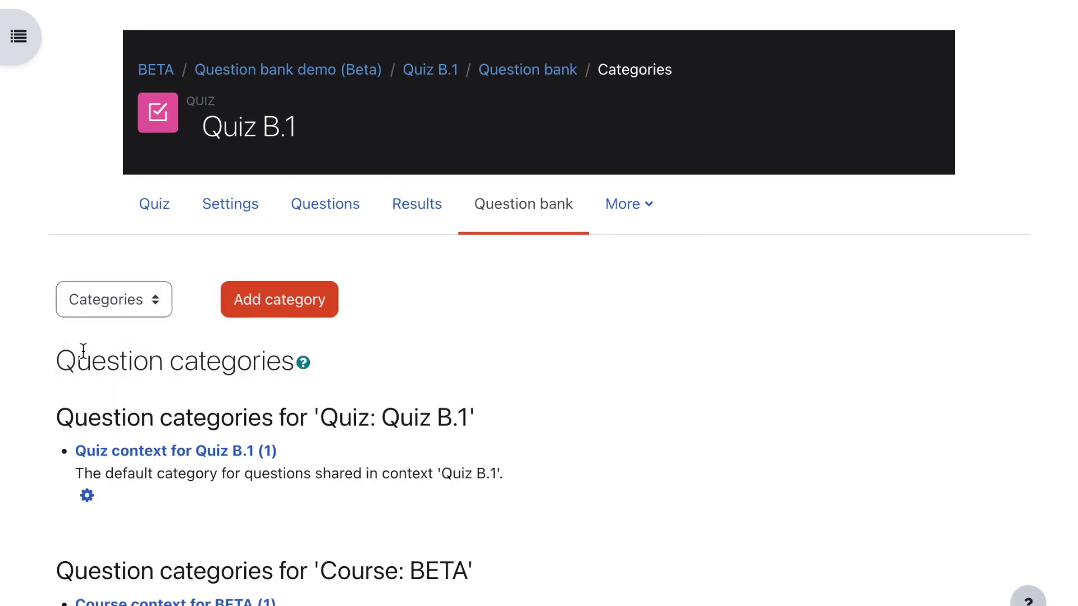
scroll(28, 401, "down", 3)
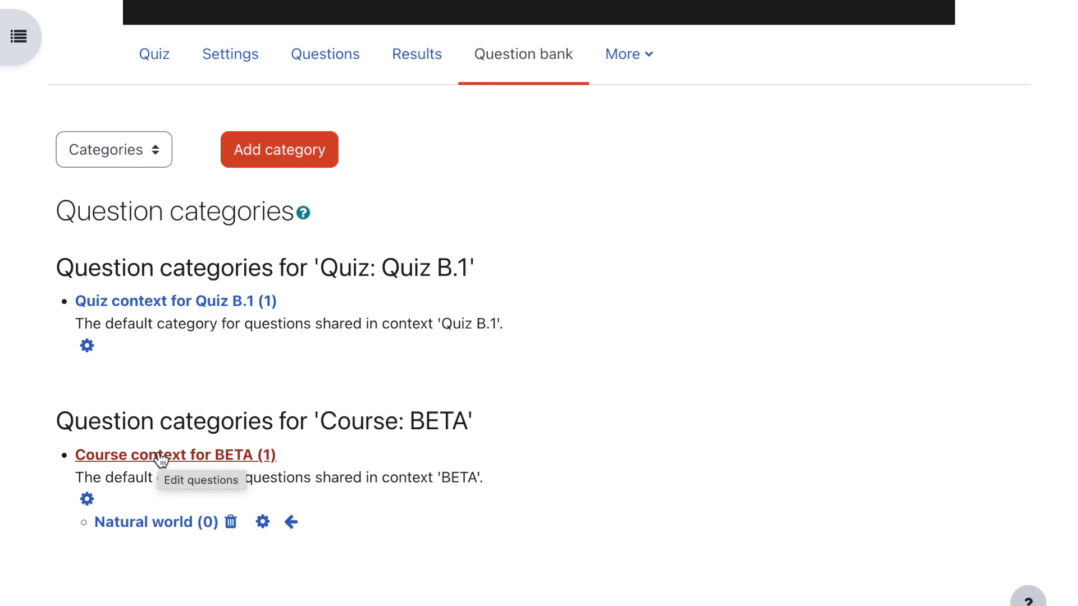
Add a question category named History with Course context for BETA as its parent category.
left_click(301, 154)
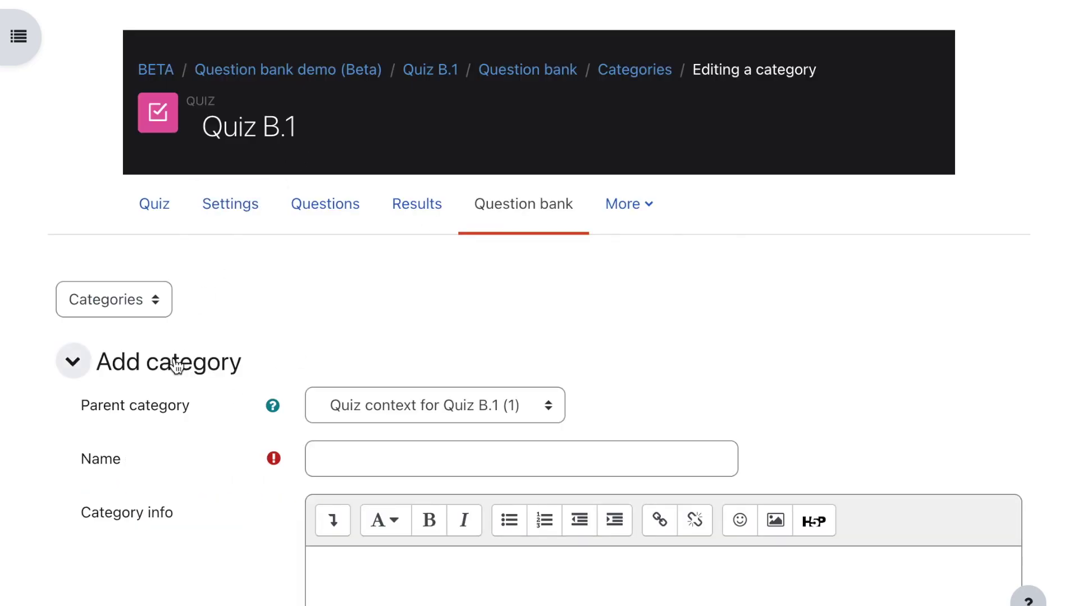
scroll(177, 366, "down", 3)
left_click(360, 284)
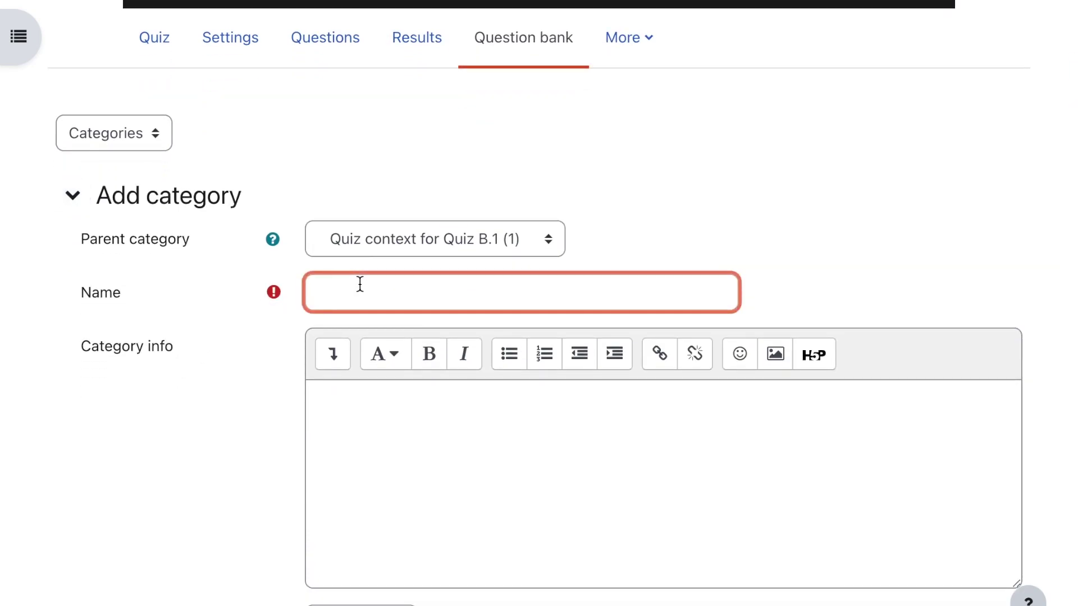
type("History")
scroll(248, 314, "down", 3)
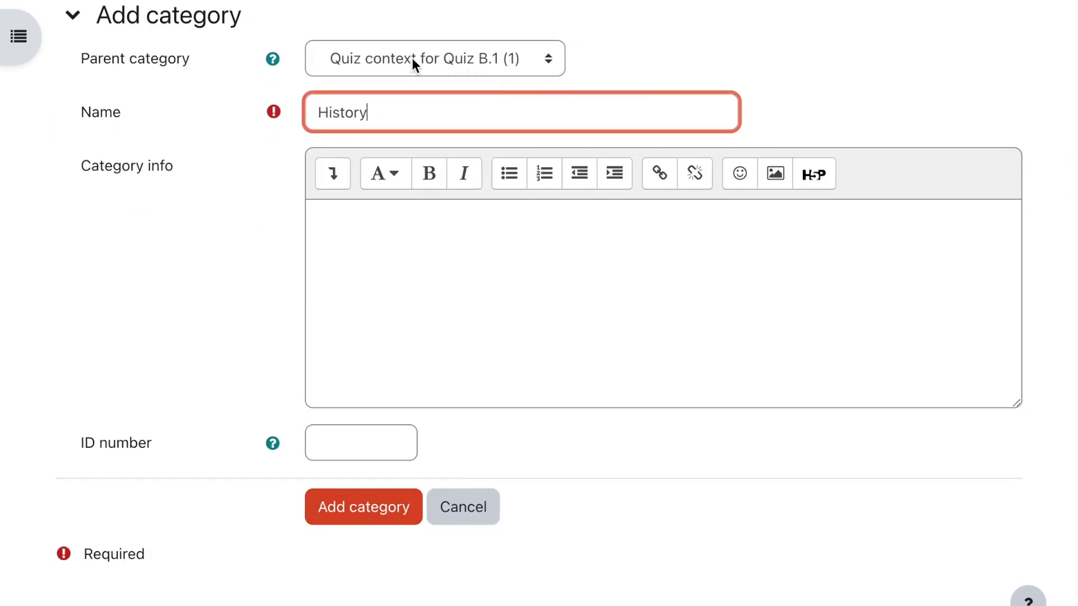
left_click(435, 59)
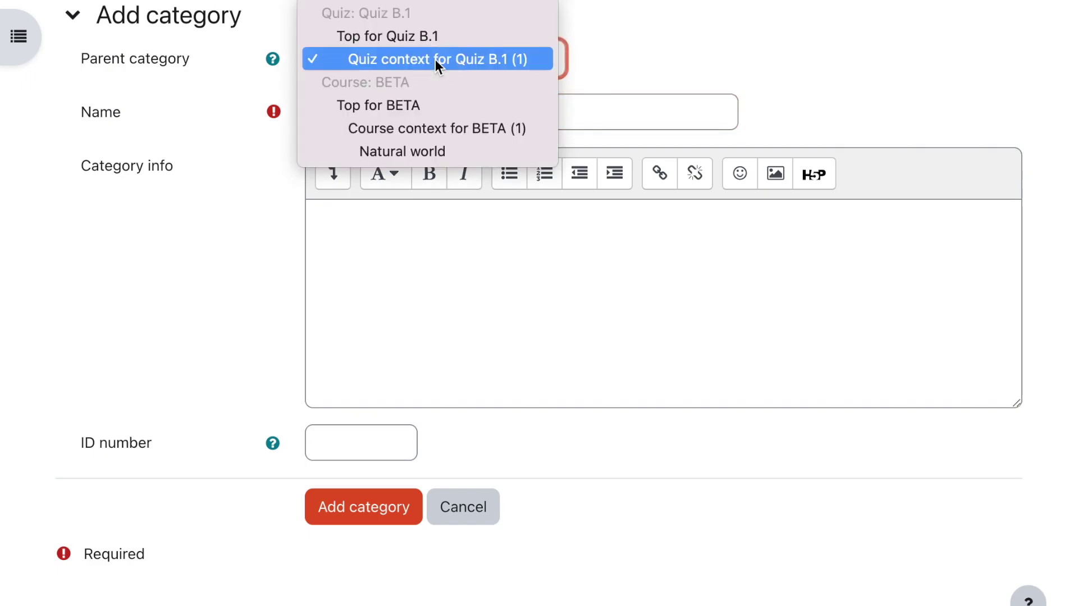
left_click(440, 128)
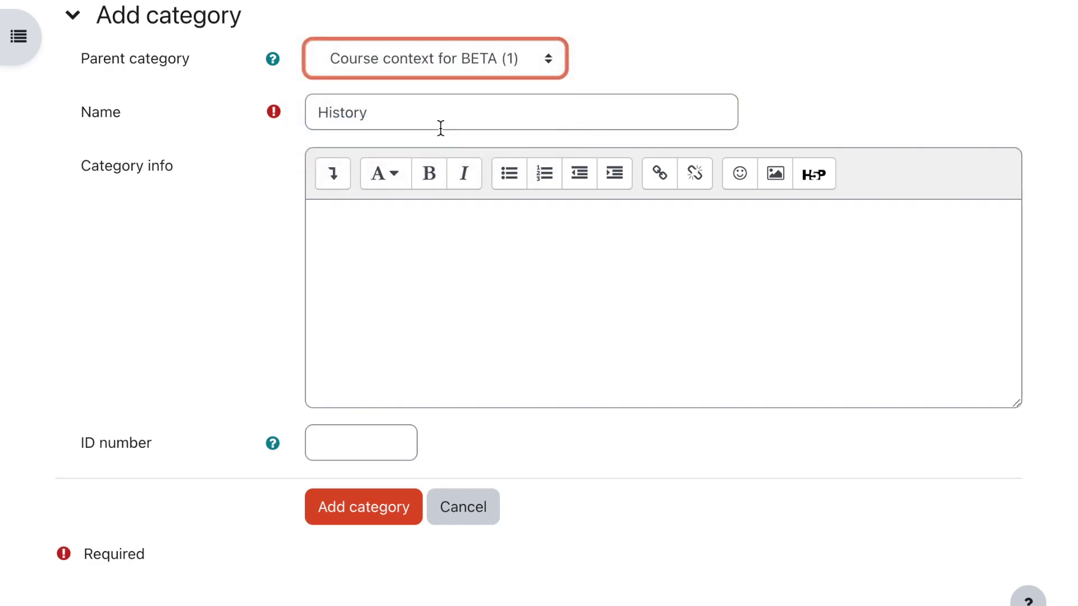
left_click(357, 512)
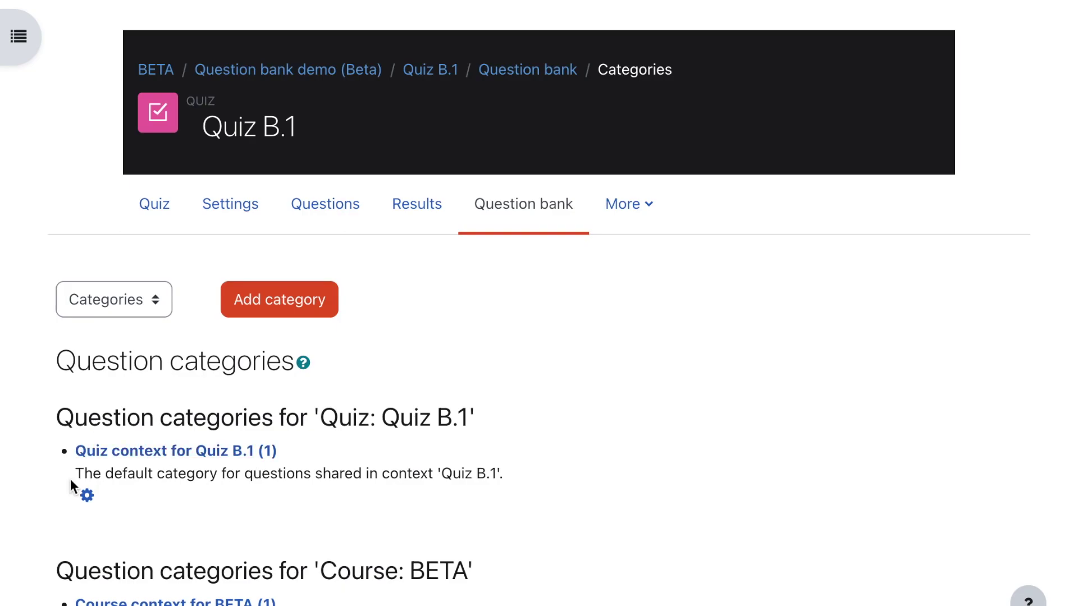
scroll(53, 472, "down", 3)
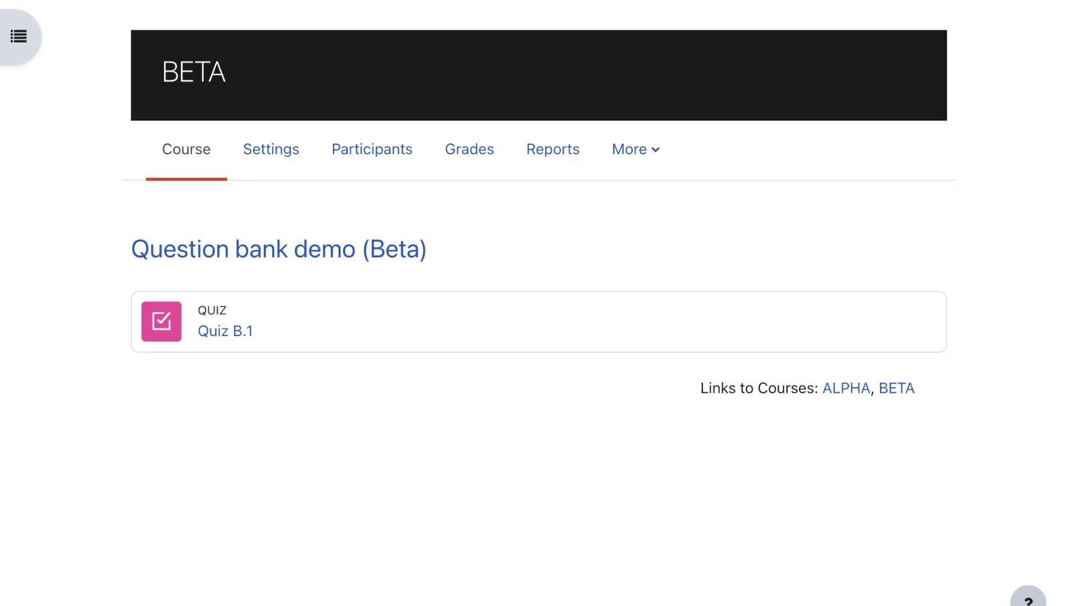
Open the BETA course's question bank from the course page and check which categories can be selected there.
left_click(660, 158)
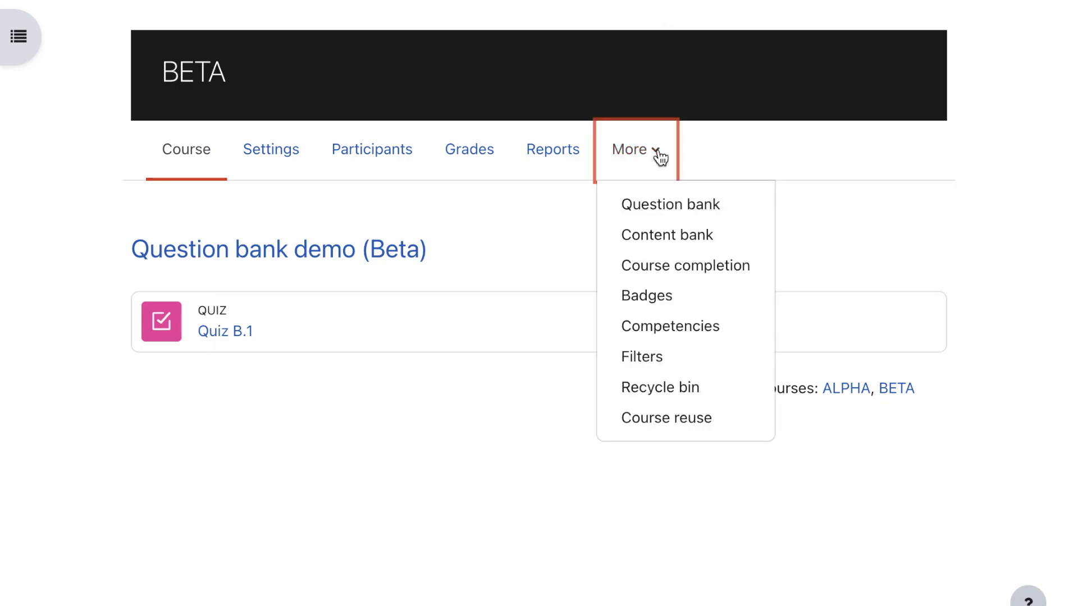
left_click(724, 214)
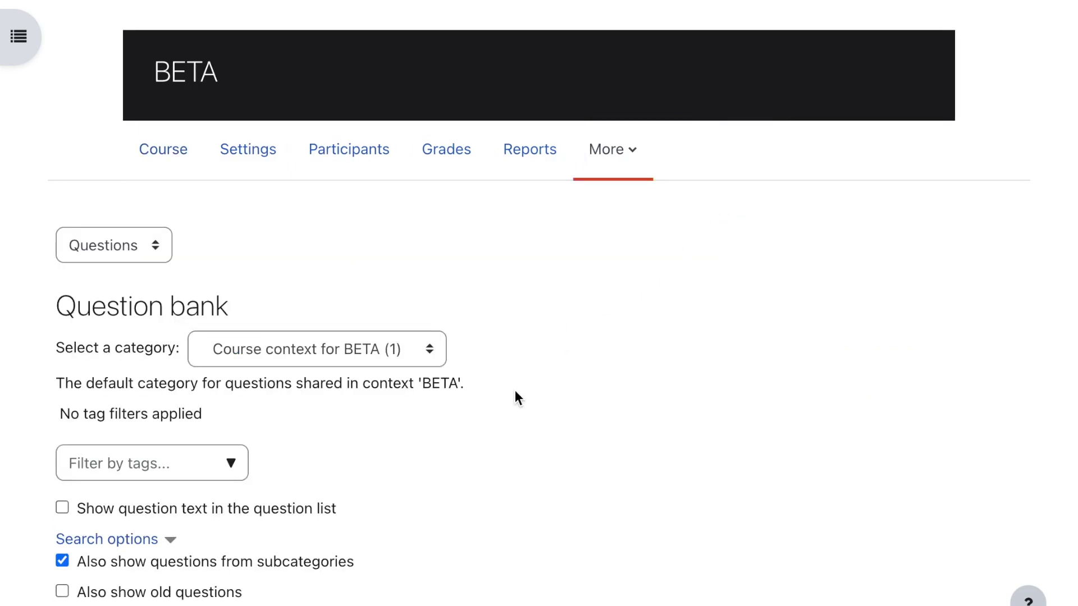
scroll(514, 391, "down", 2)
scroll(515, 391, "up", 2)
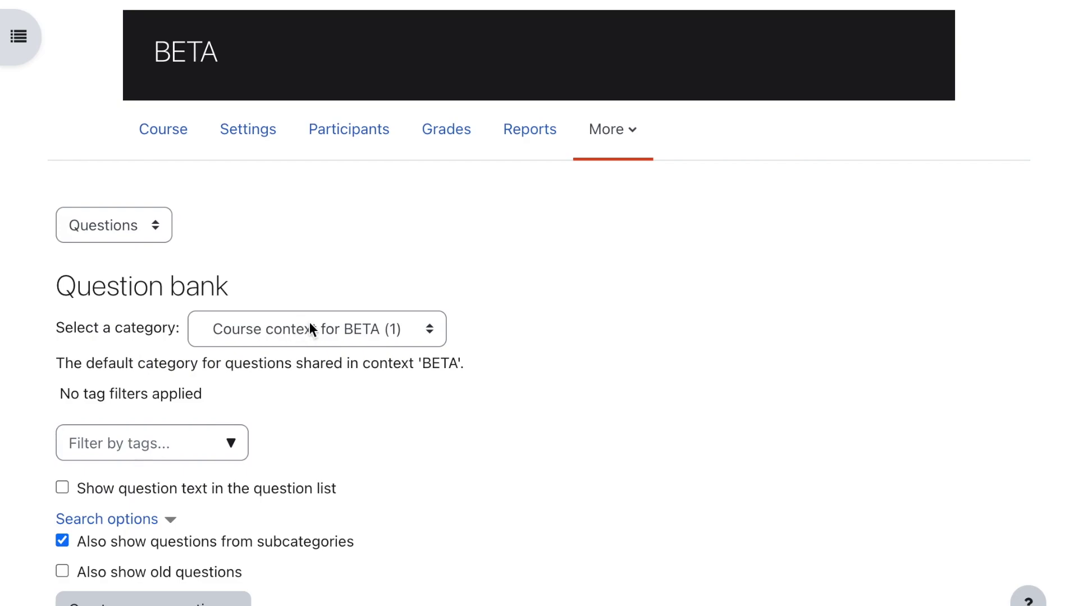
left_click(389, 328)
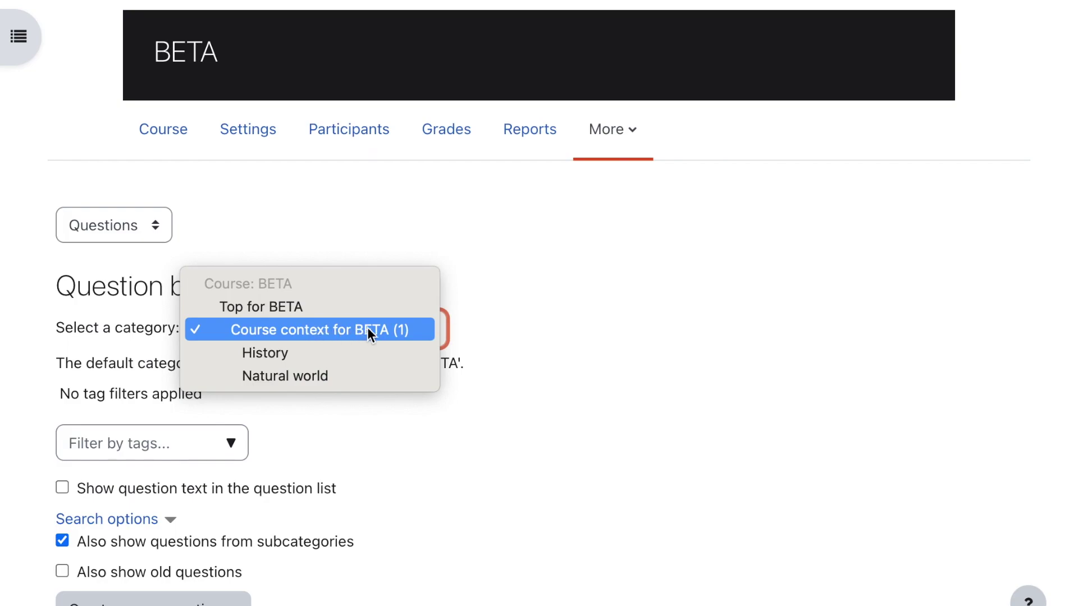
left_click(575, 294)
Go back to the question bank of Quiz B.1 and check which quiz and course categories it offers.
left_click(163, 129)
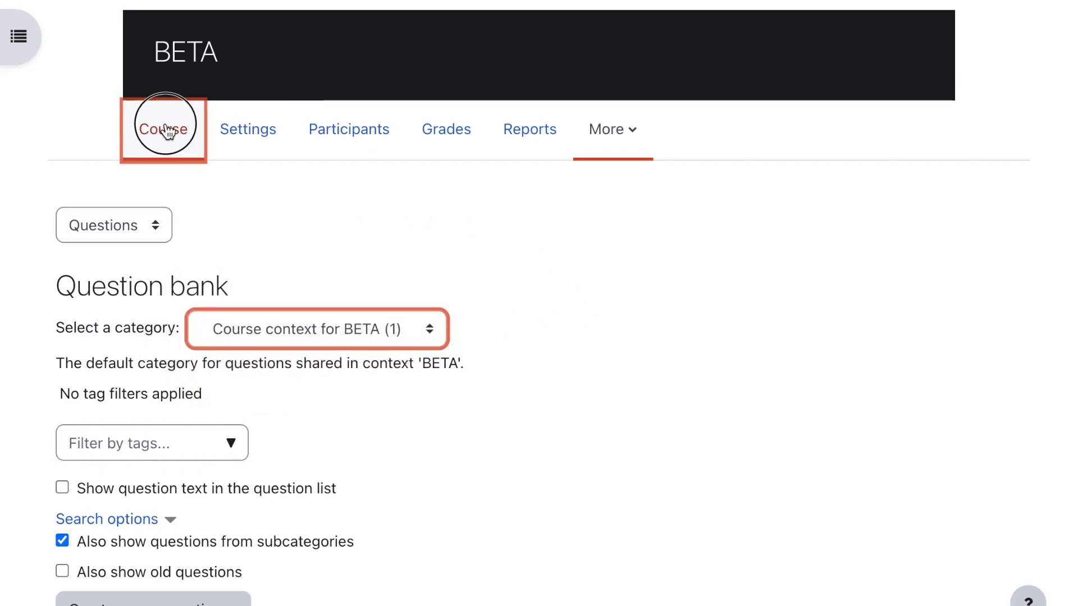
left_click(247, 339)
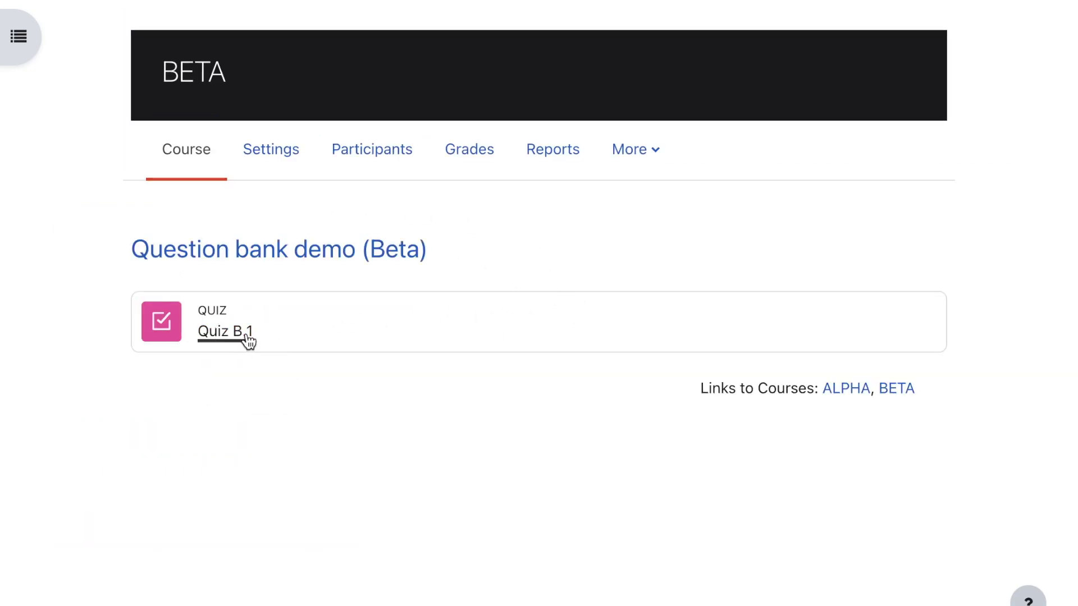
left_click(550, 224)
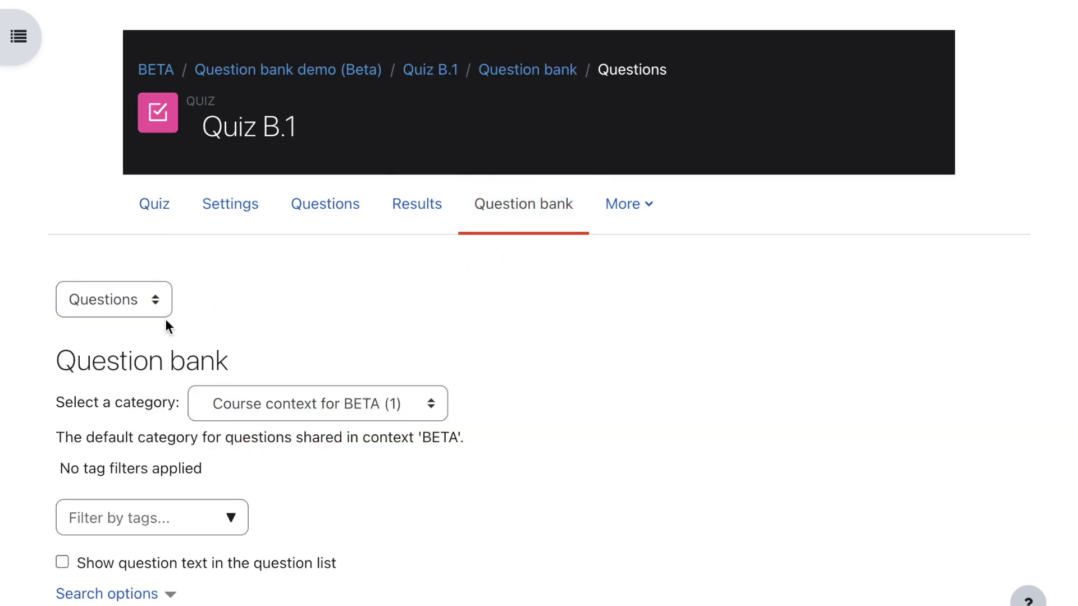
left_click(287, 396)
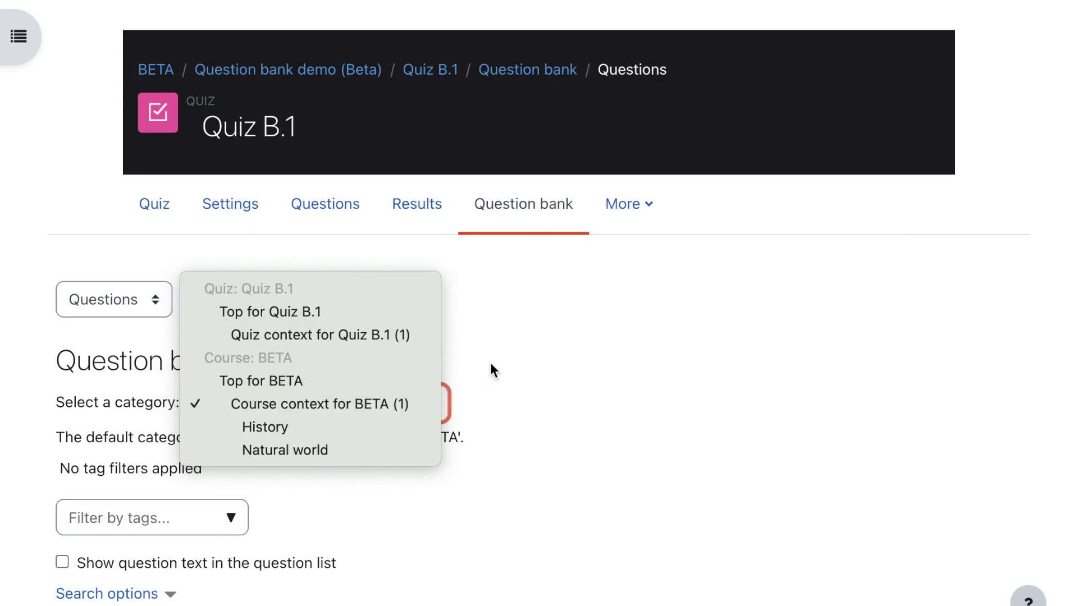
left_click(550, 346)
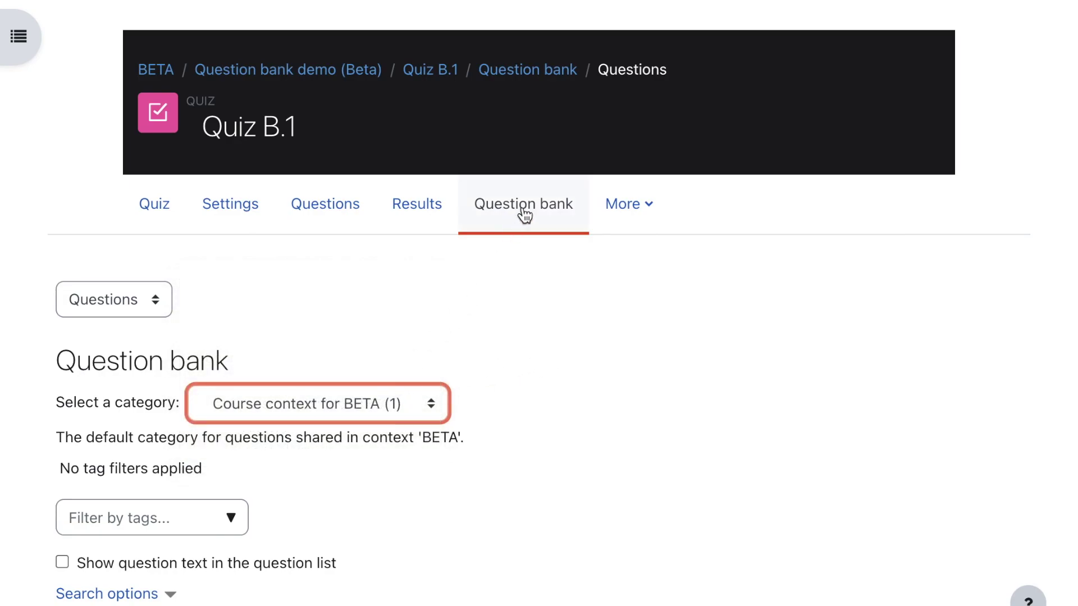
Return to the BETA course page and open the course-level question bank again.
left_click(164, 72)
left_click(646, 151)
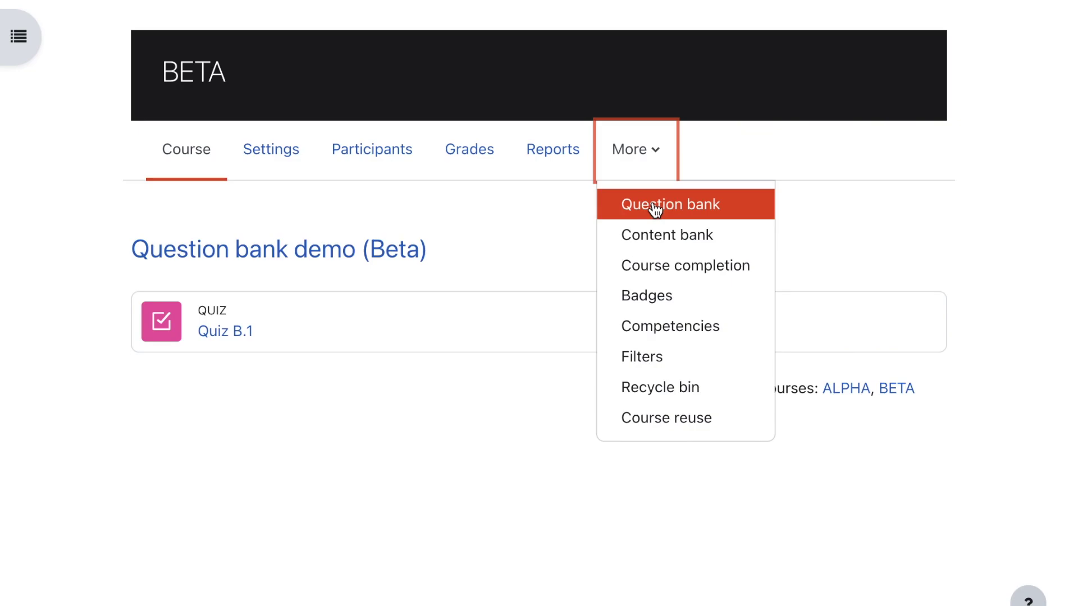
left_click(655, 209)
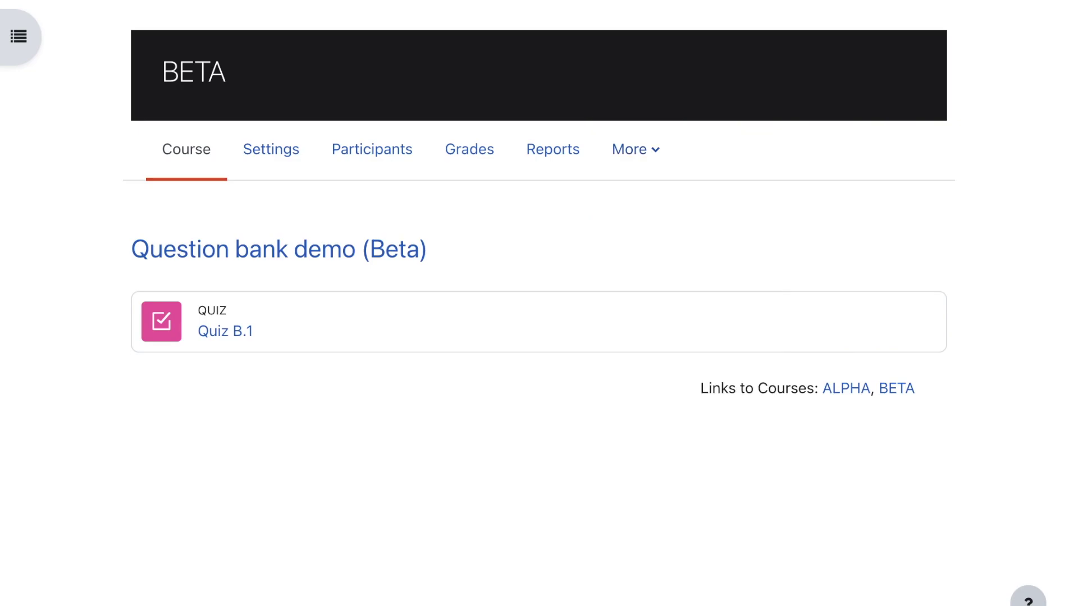
Add the web design colour question from the Quiz context for Quiz B.1 category in the question bank to Quiz B.1.
left_click(247, 334)
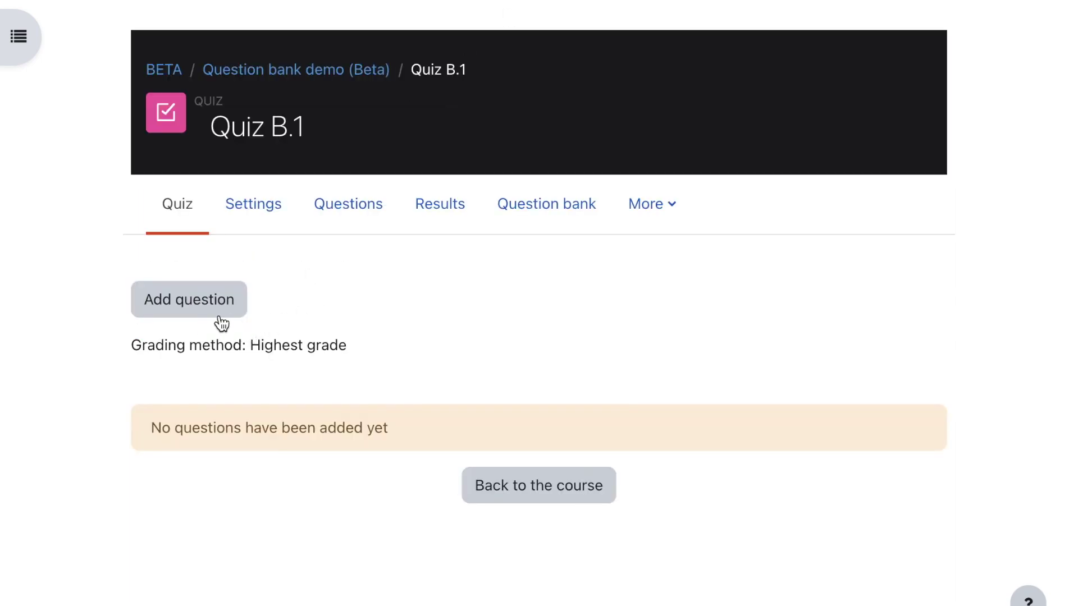
left_click(198, 304)
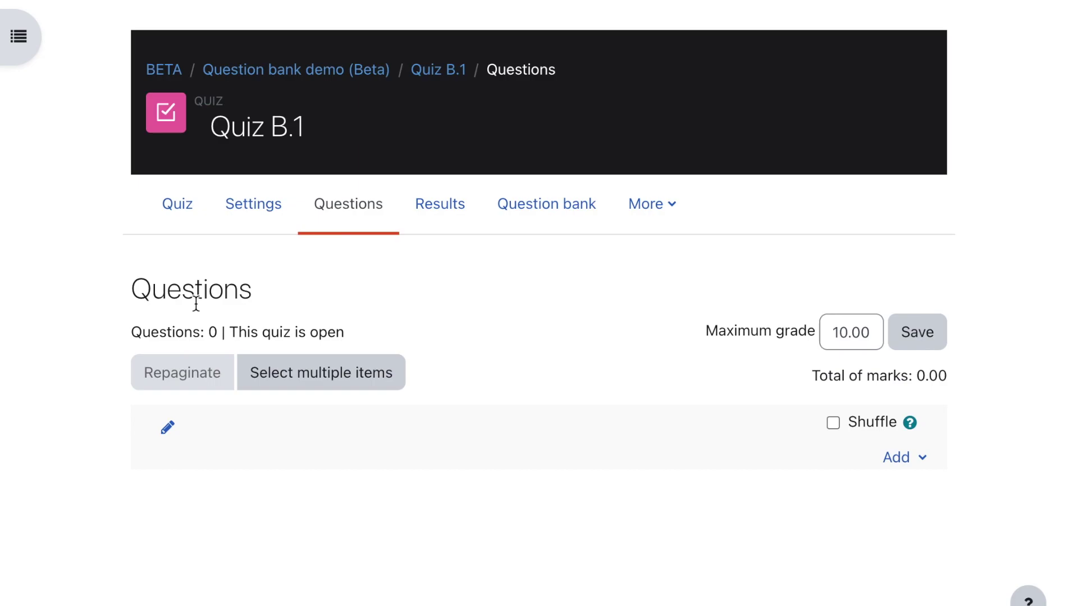
left_click(909, 463)
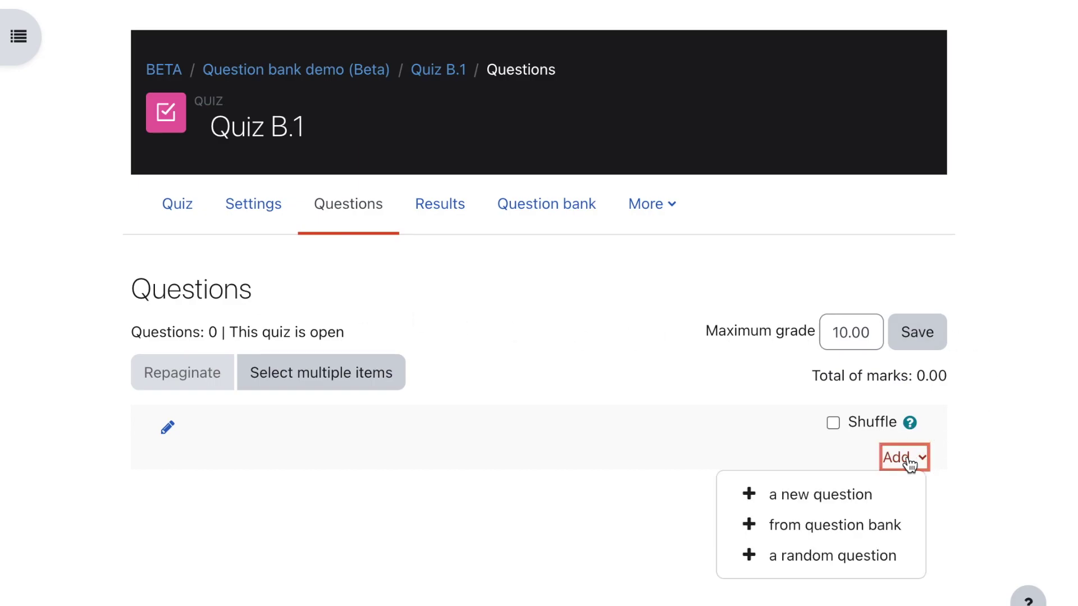
left_click(851, 523)
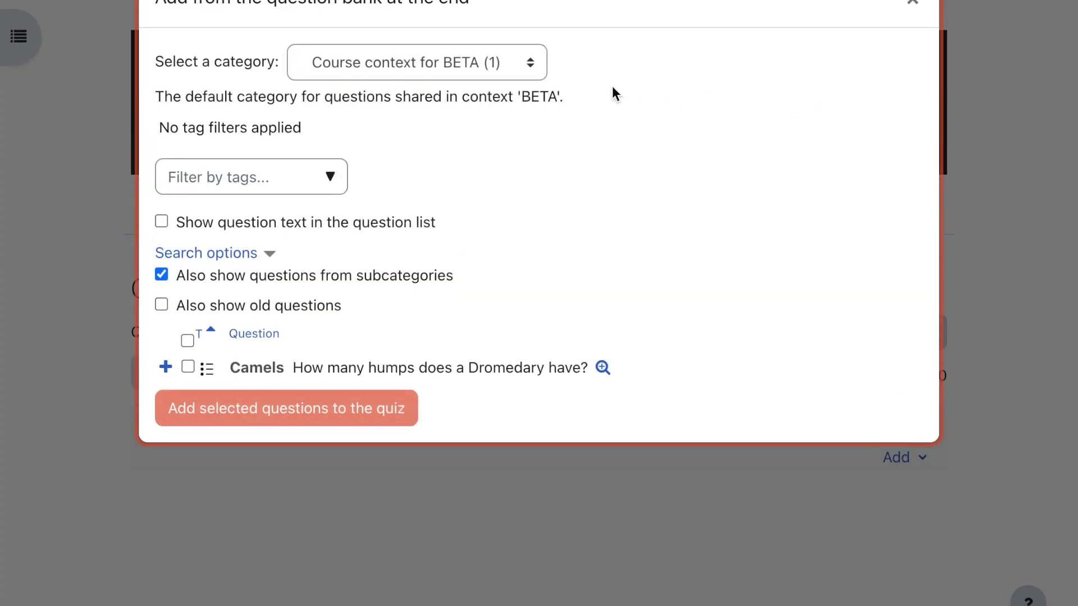
left_click(532, 69)
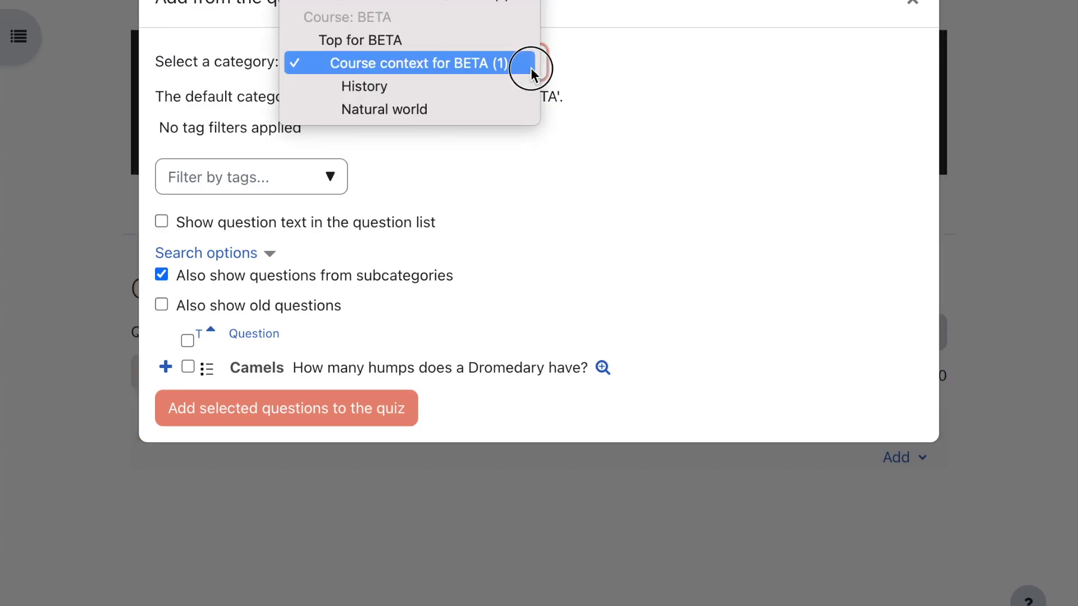
left_click(509, 10)
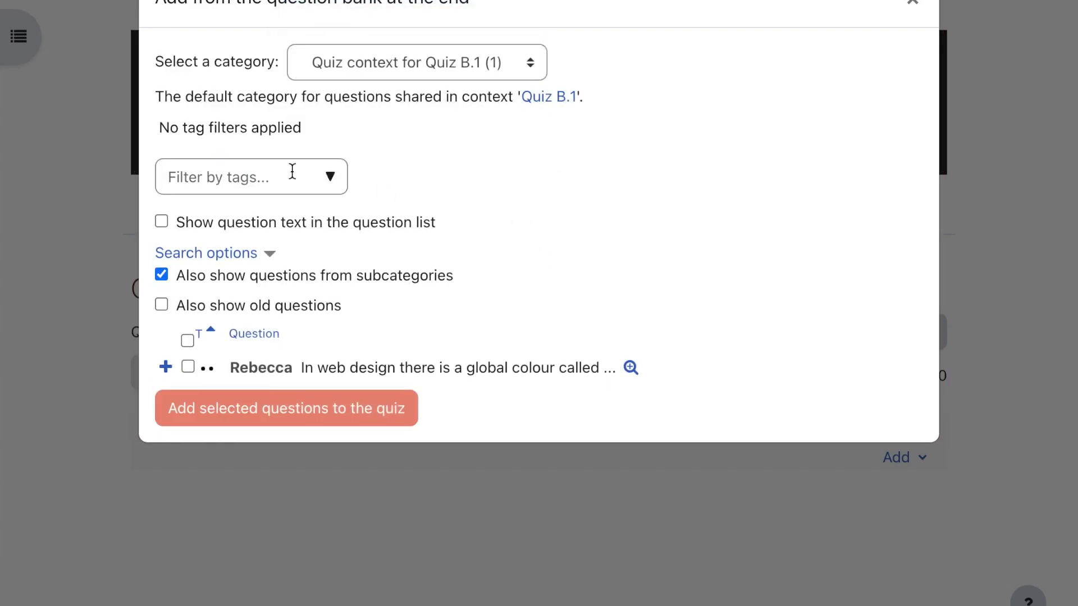
left_click(187, 368)
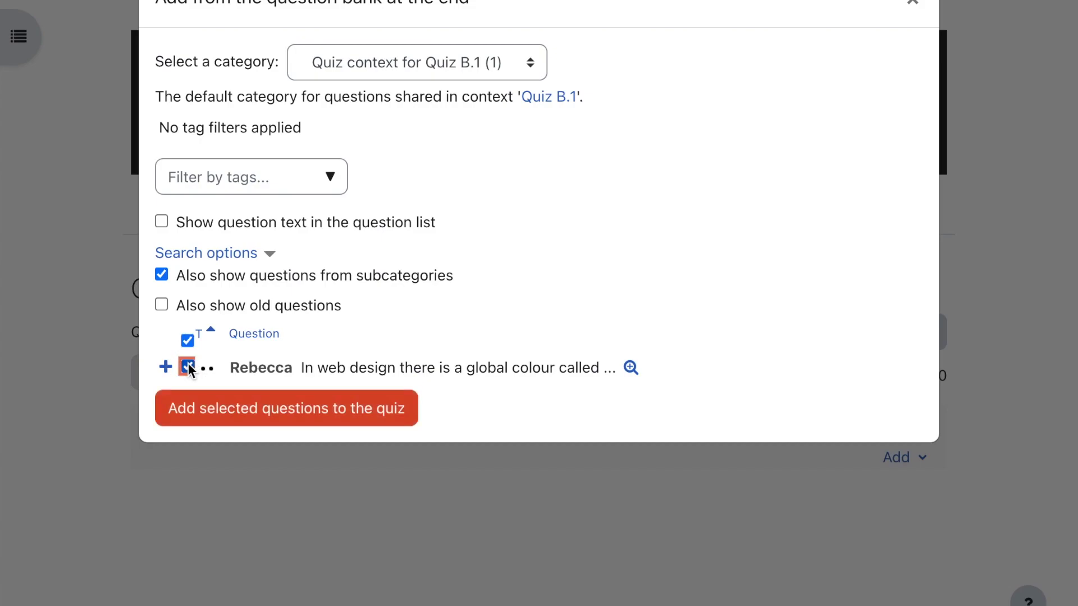
left_click(293, 412)
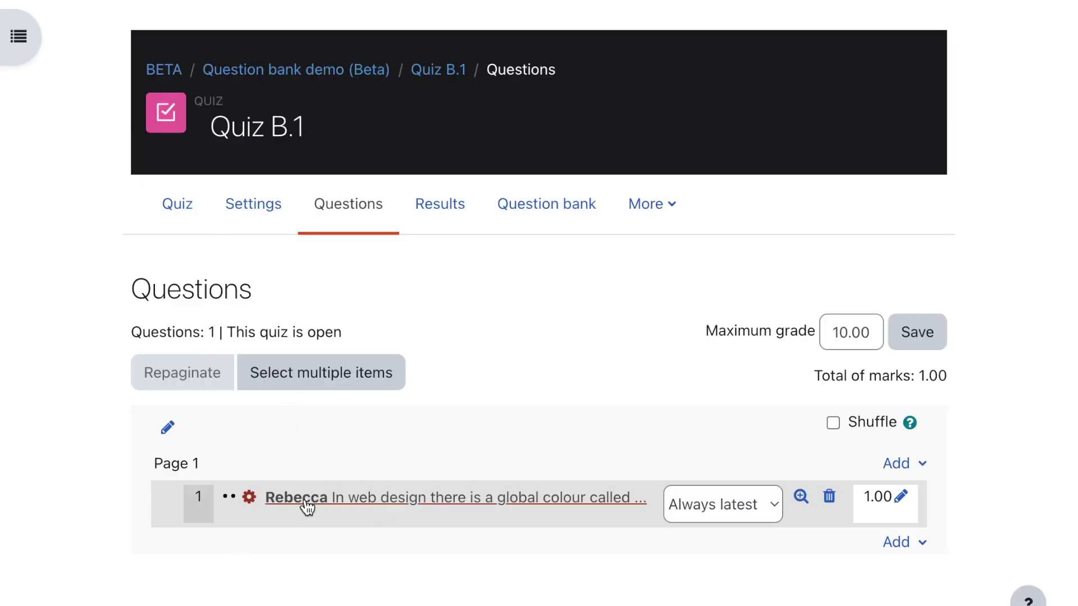
Add the Camels question from the Course context for BETA category to the end of Quiz B.1.
left_click(896, 543)
left_click(801, 603)
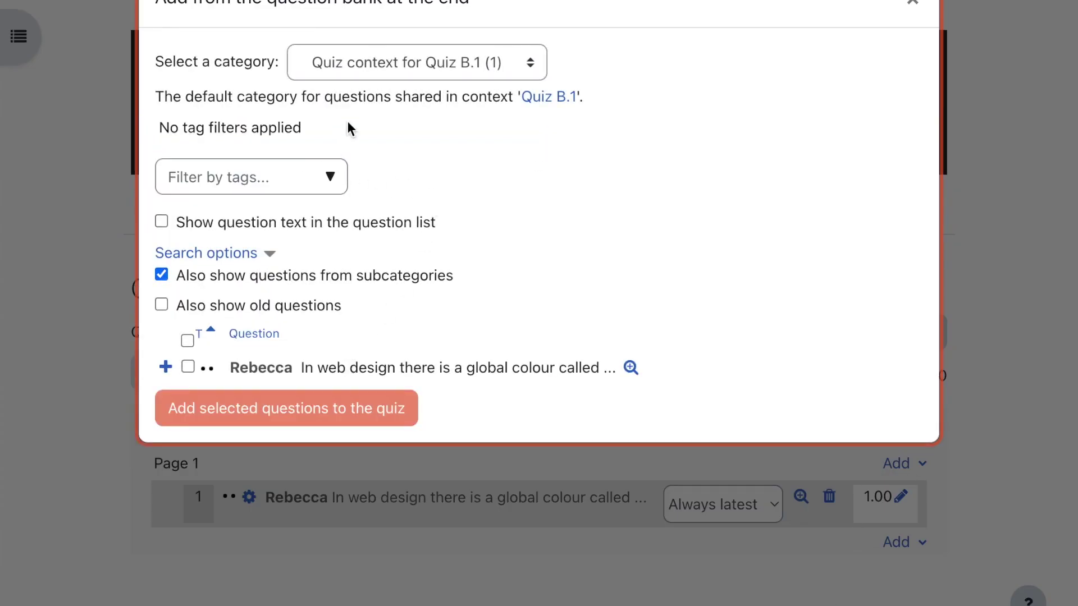
left_click(411, 62)
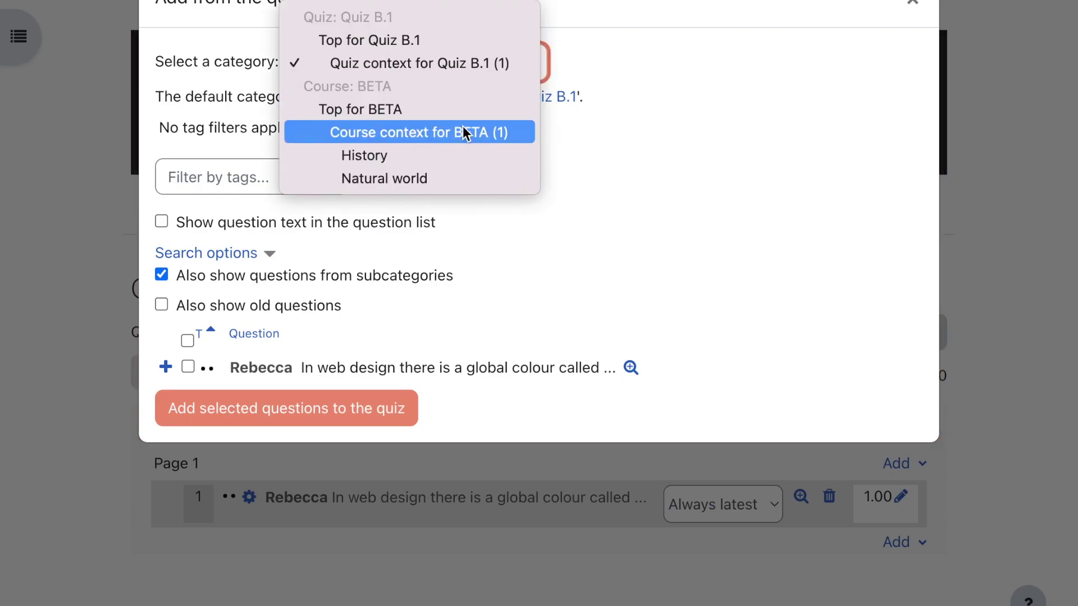
left_click(429, 132)
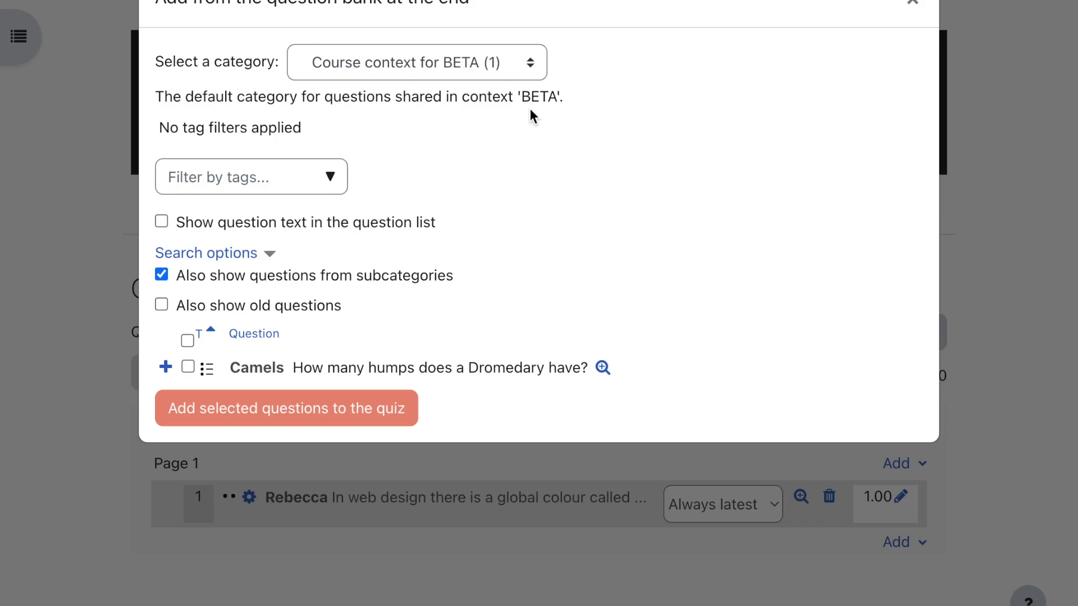
left_click(189, 368)
left_click(317, 410)
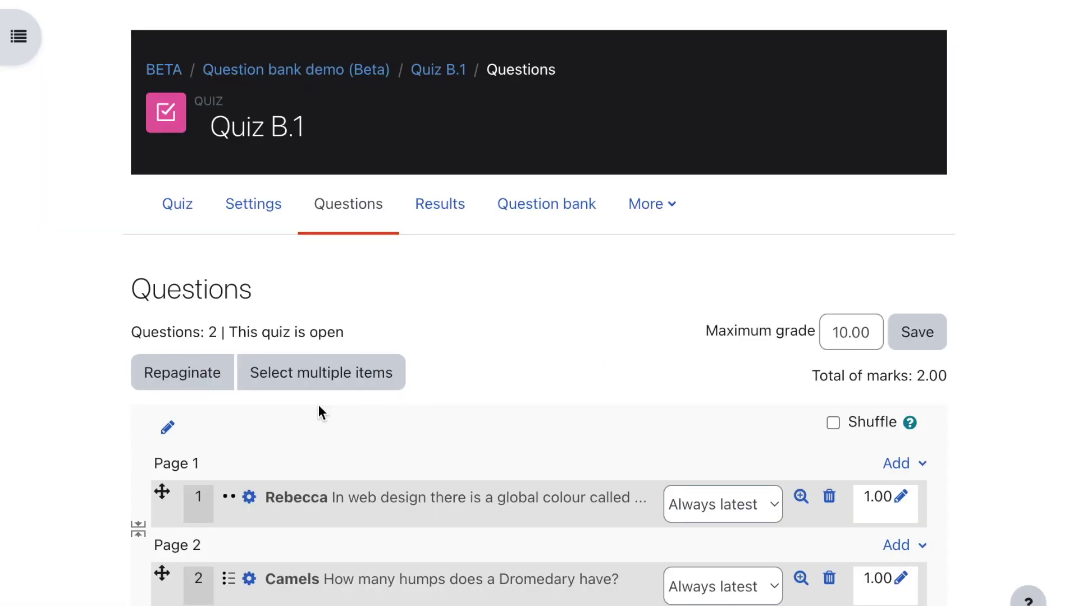
Remove the Camels question from Quiz B.1 and confirm the removal.
scroll(318, 406, "down", 3)
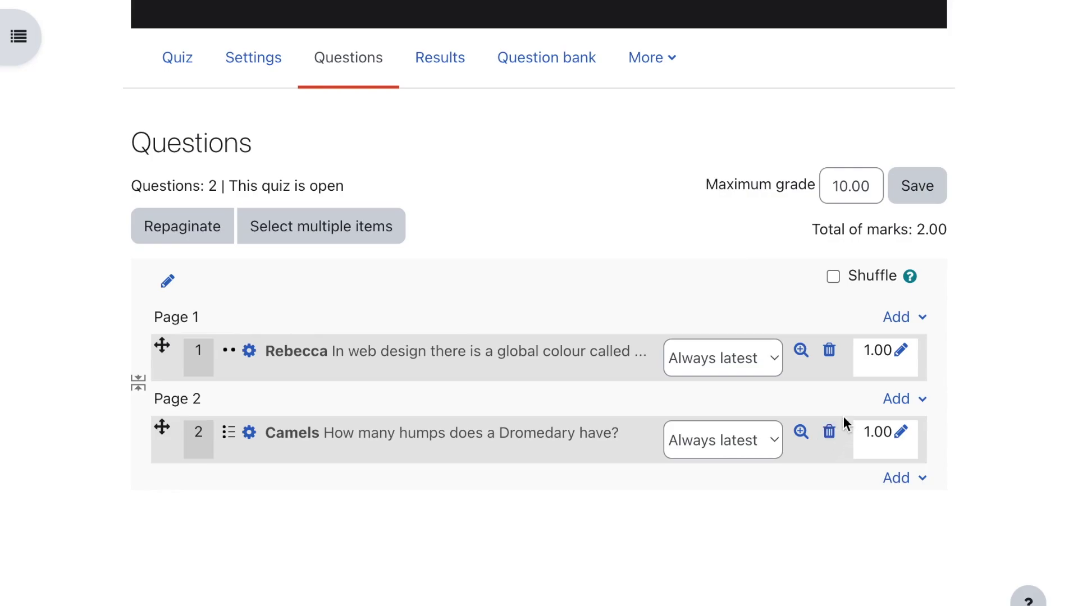
left_click(830, 434)
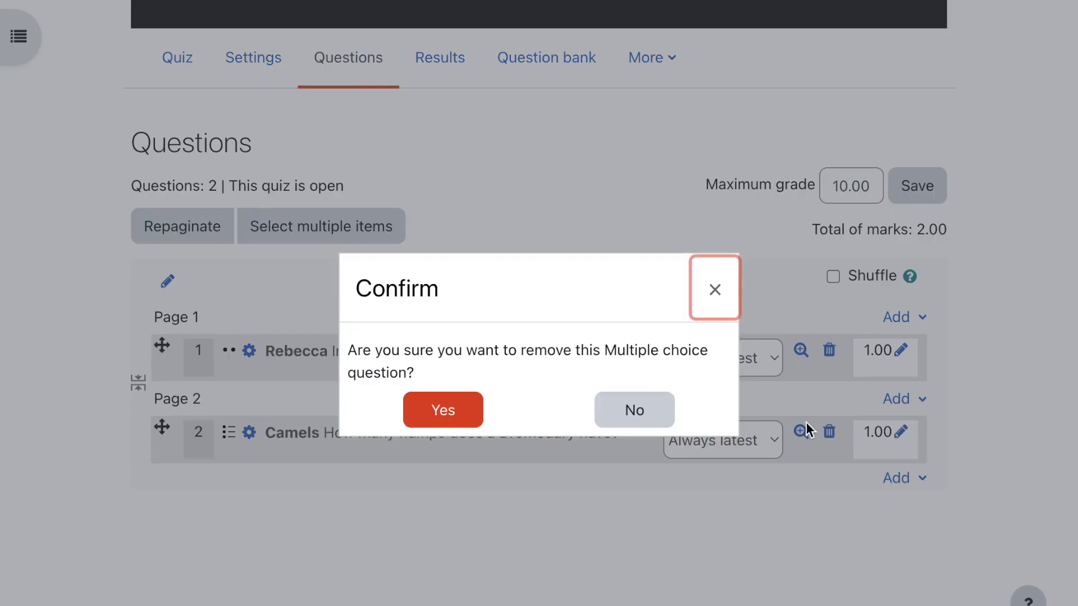
left_click(440, 414)
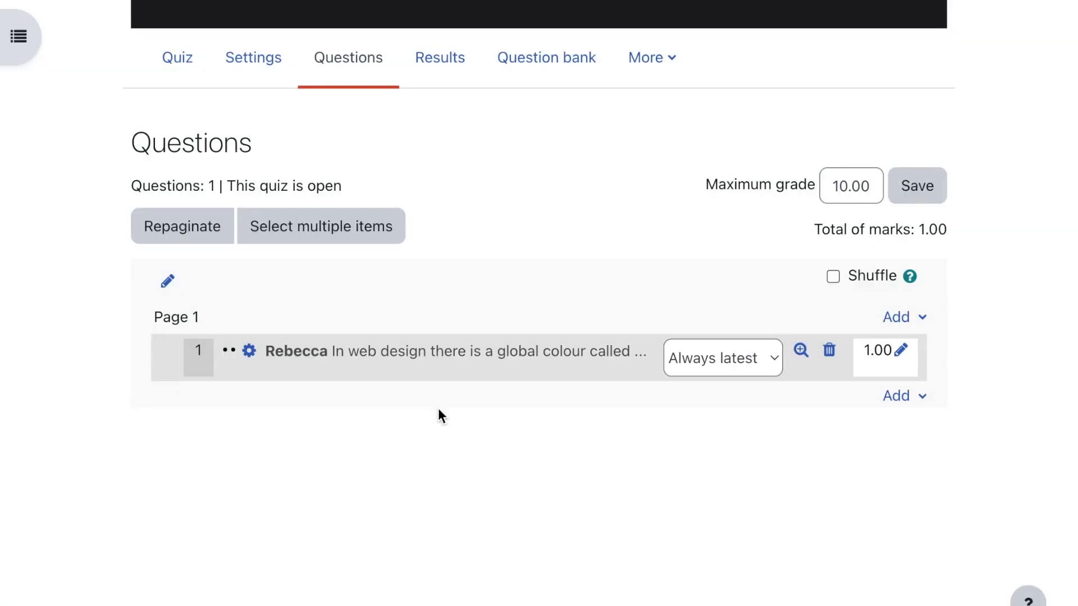
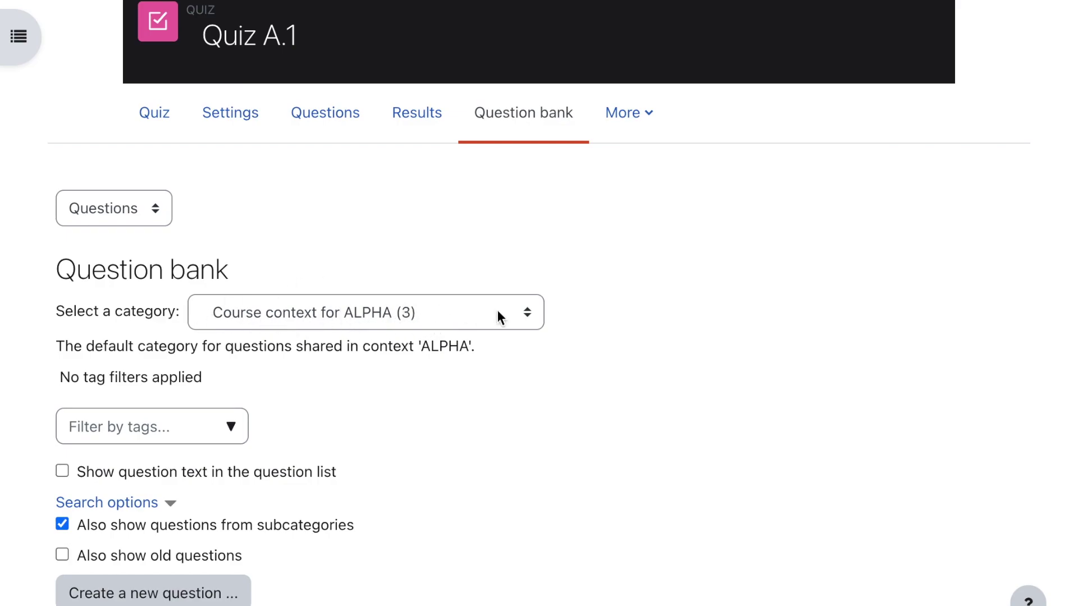
Open the question categories of Quiz A.1 and examine its quiz, course and category contexts.
scroll(710, 302, "up", 2)
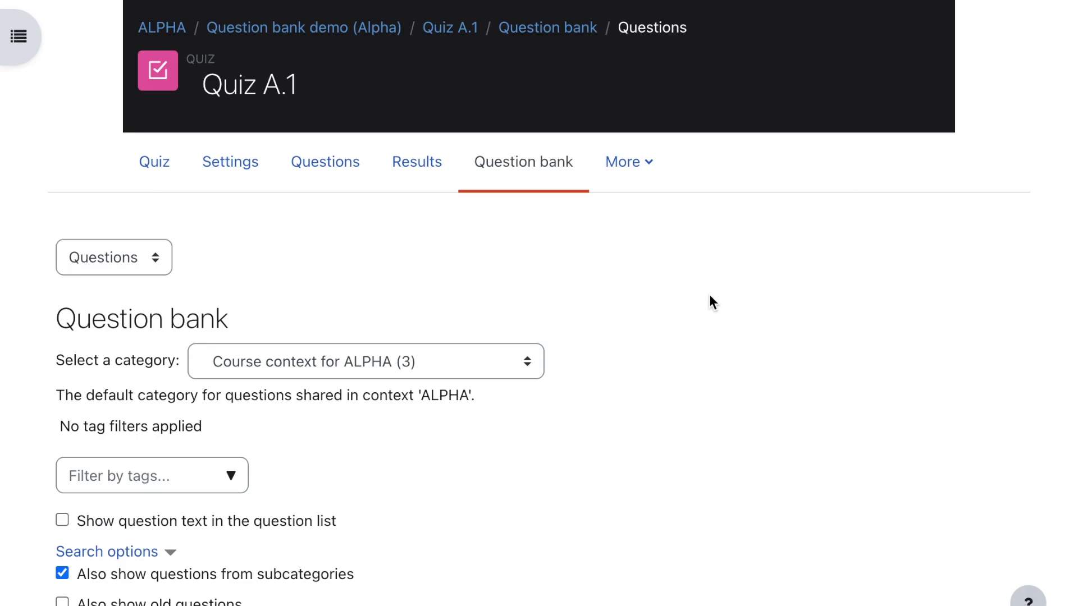
left_click(149, 264)
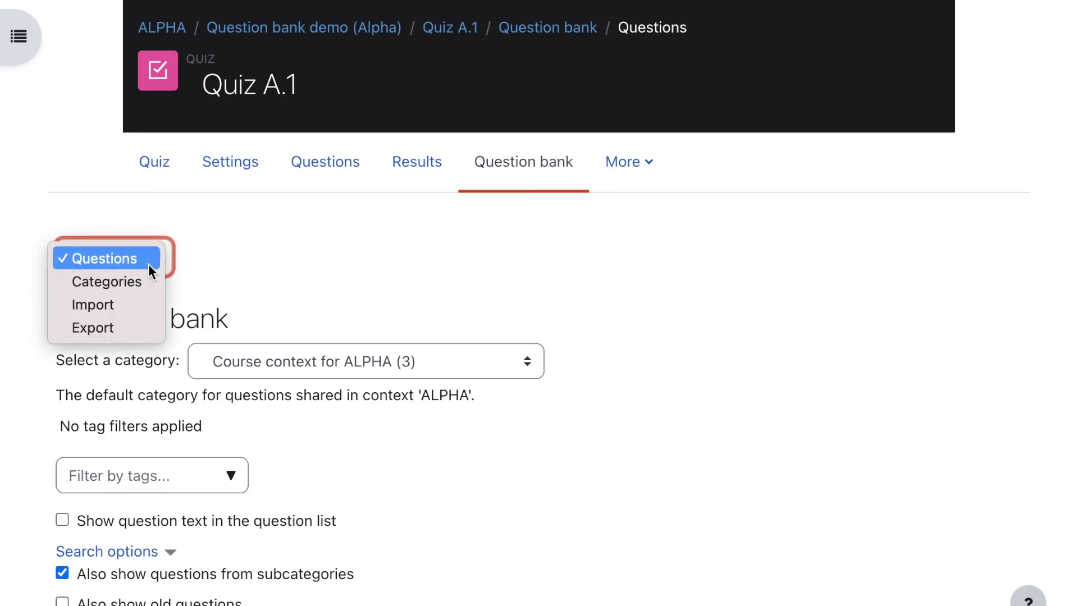
left_click(140, 288)
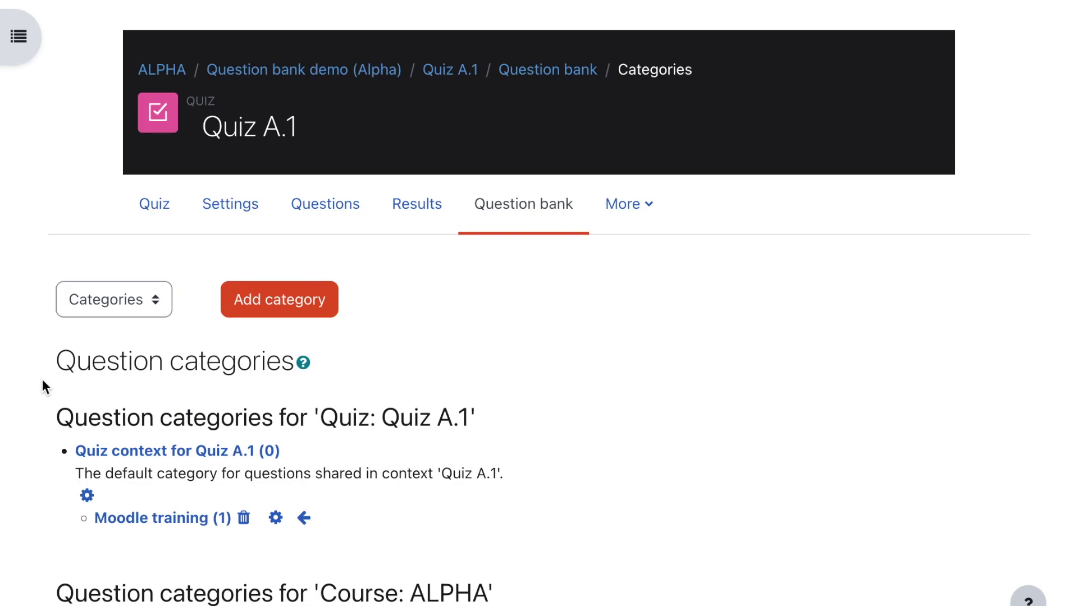
scroll(42, 378, "down", 2)
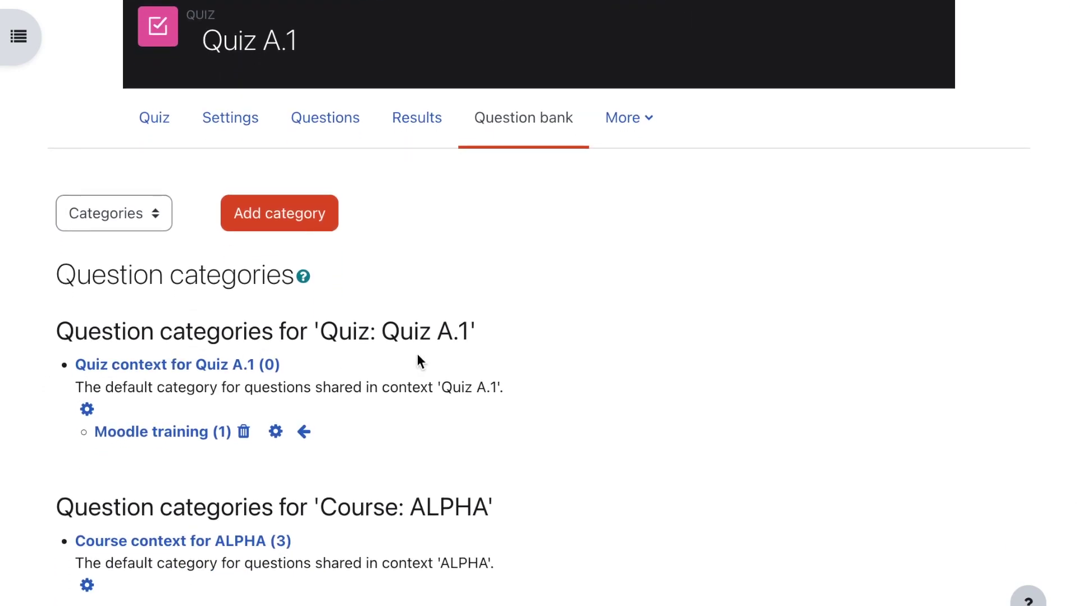
scroll(259, 370, "down", 2)
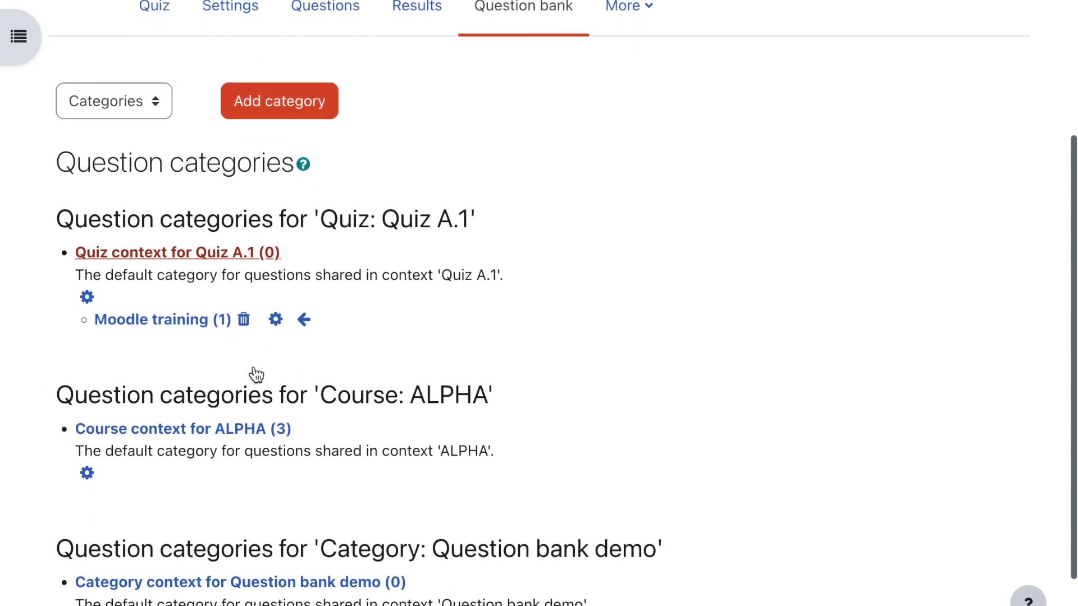
scroll(347, 387, "down", 2)
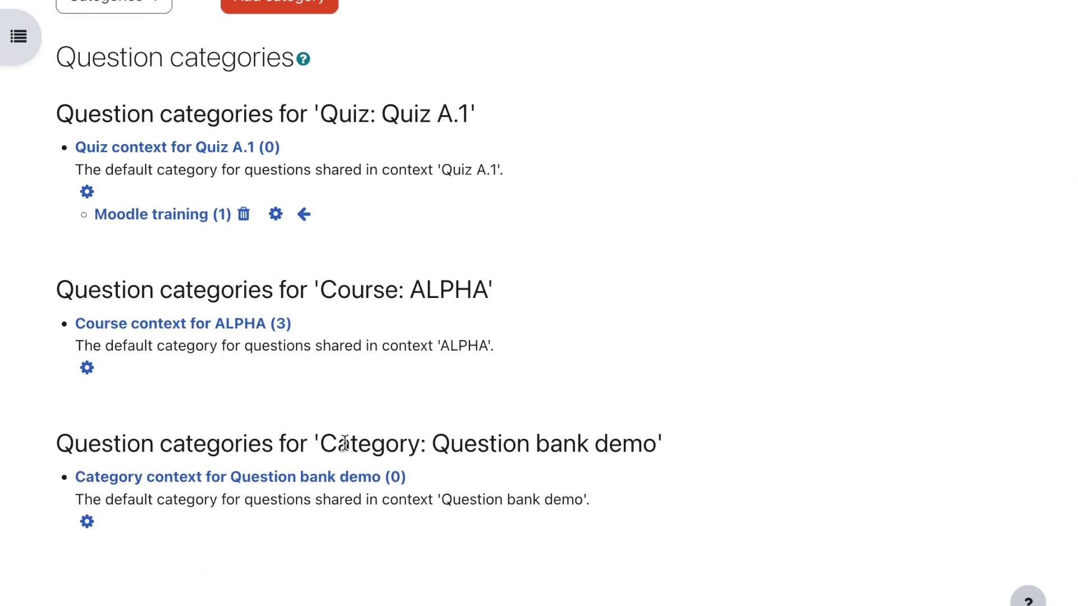
left_click_drag(324, 449, 424, 446)
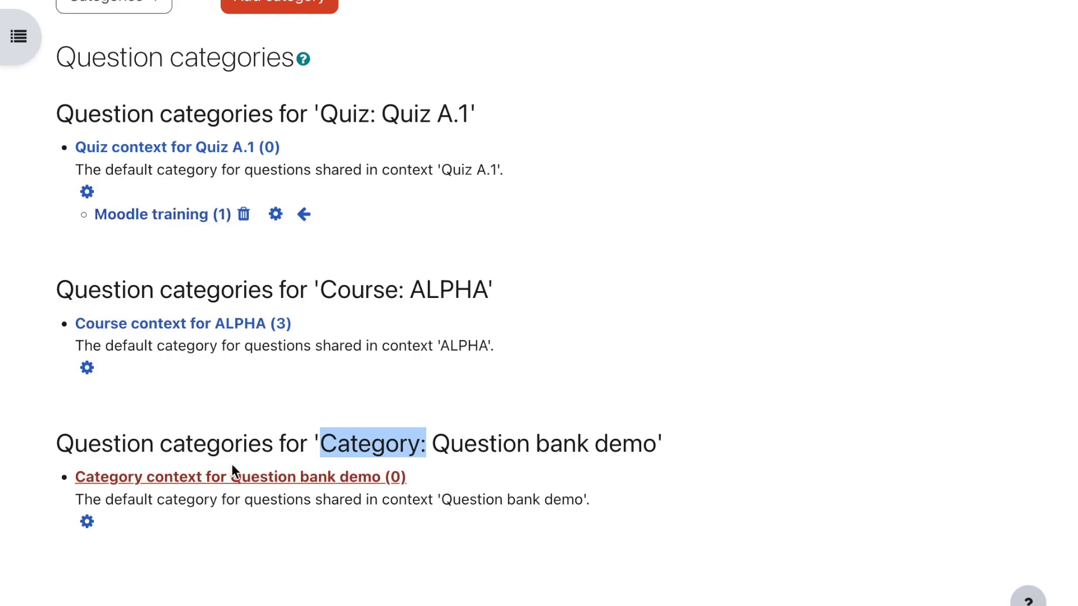
Move the Quiz context question from the Moodle training category to Category context for Question bank demo.
left_click(180, 218)
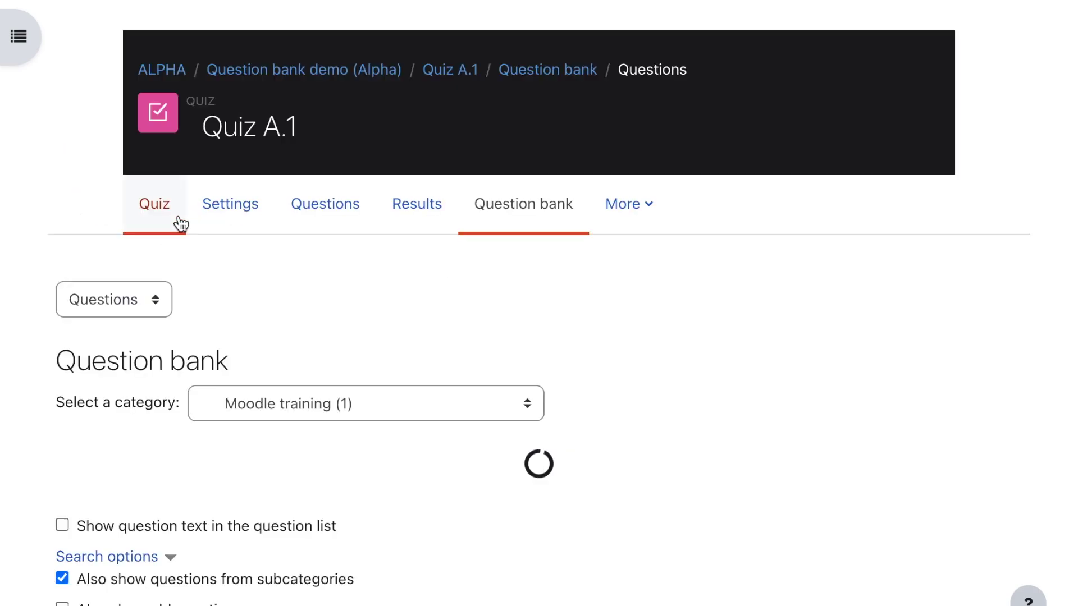
scroll(14, 267, "down", 6)
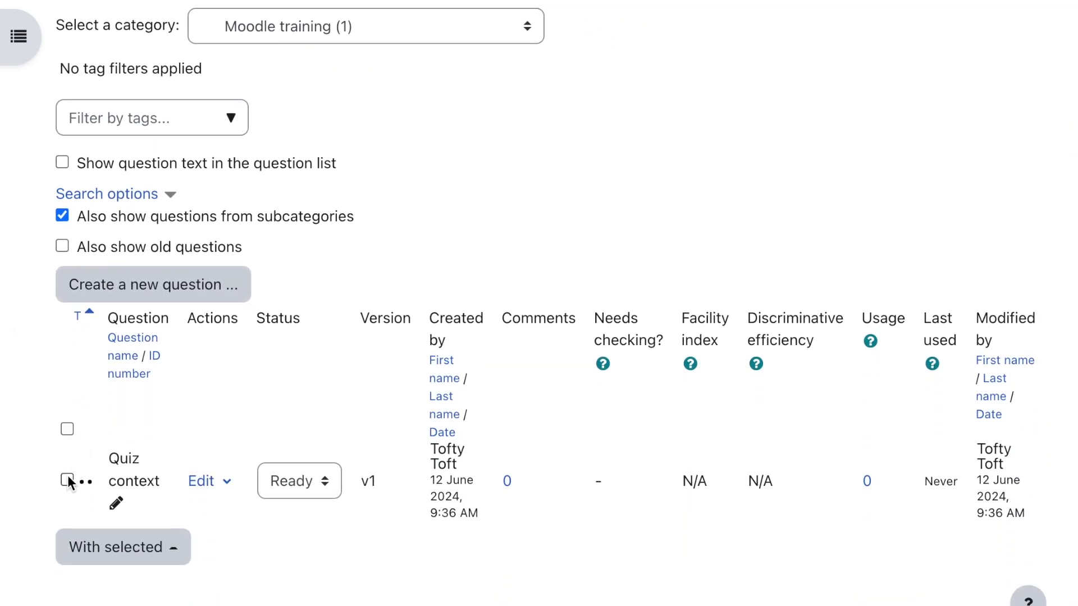
left_click(67, 480)
left_click(163, 549)
left_click(162, 475)
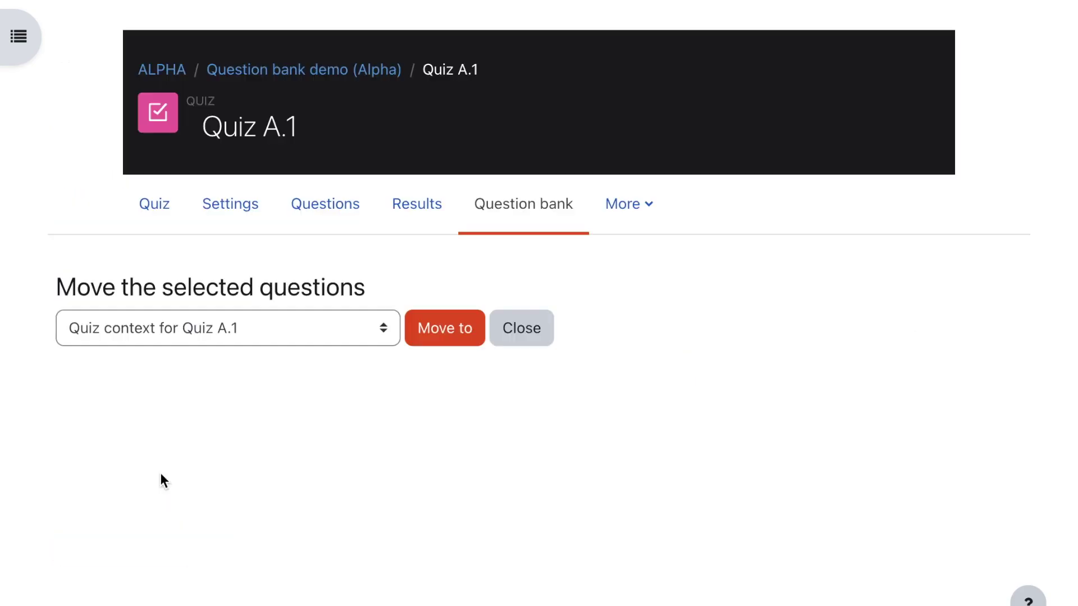
left_click(283, 345)
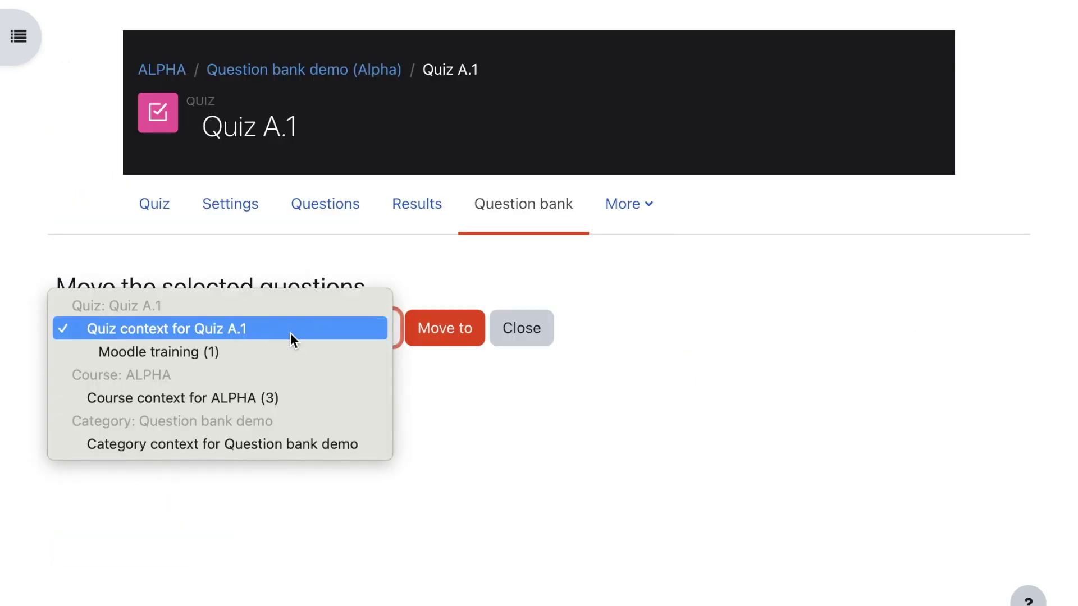
left_click(284, 443)
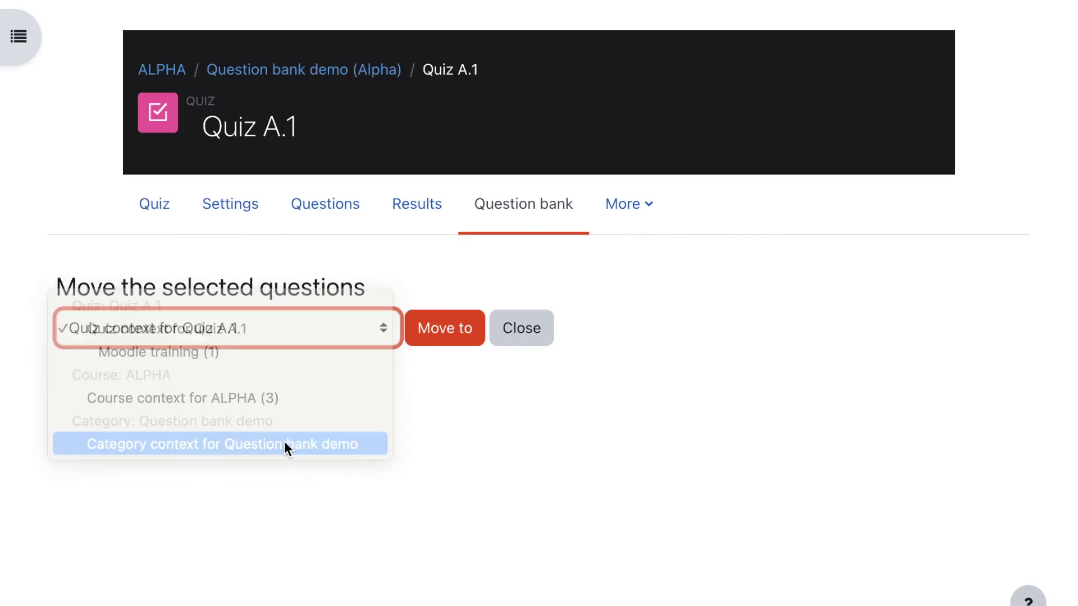
left_click(441, 334)
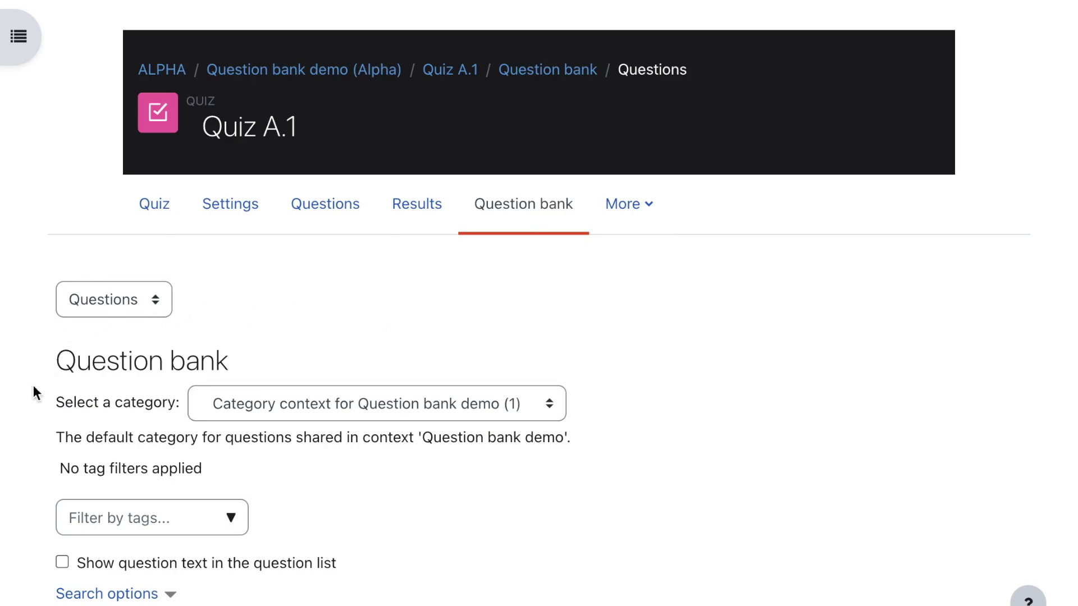
scroll(24, 407, "down", 7)
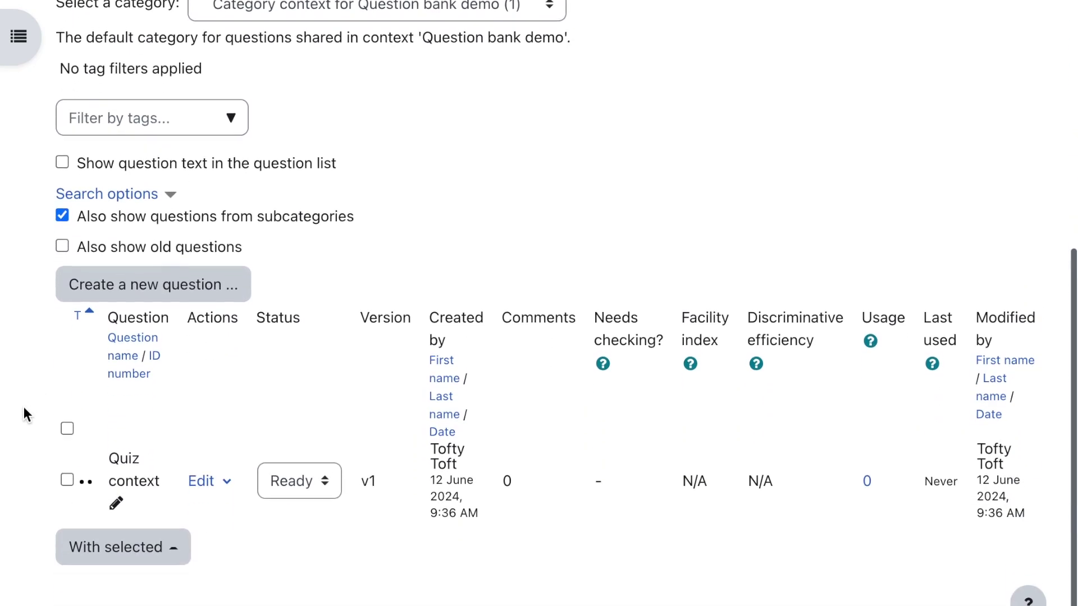
Return to the question categories of Quiz A.1 and check the question counts in each context.
scroll(24, 407, "up", 7)
left_click(124, 306)
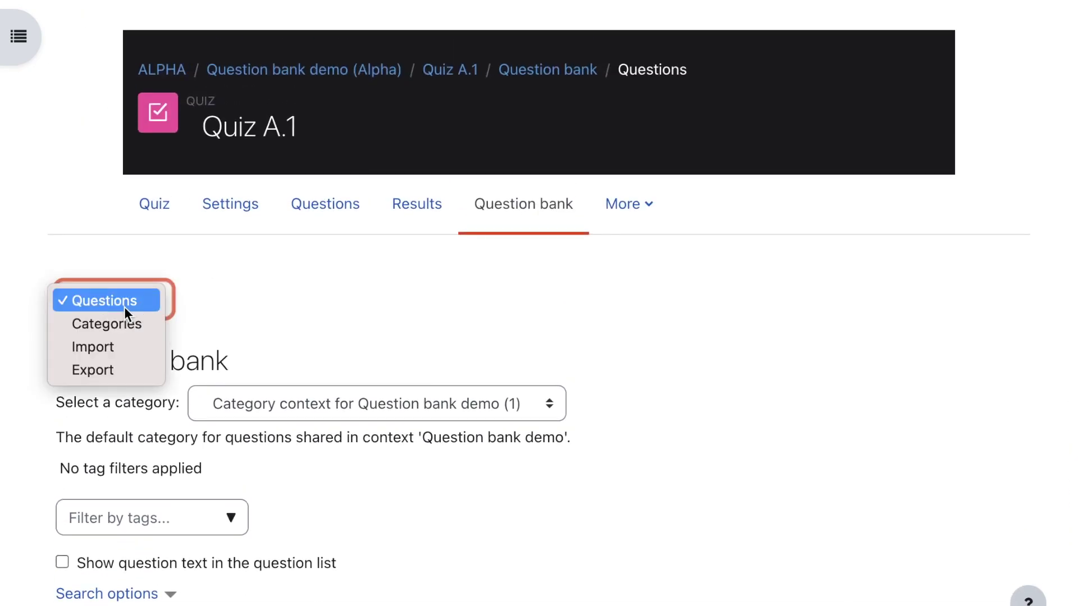
left_click(125, 323)
scroll(30, 368, "down", 3)
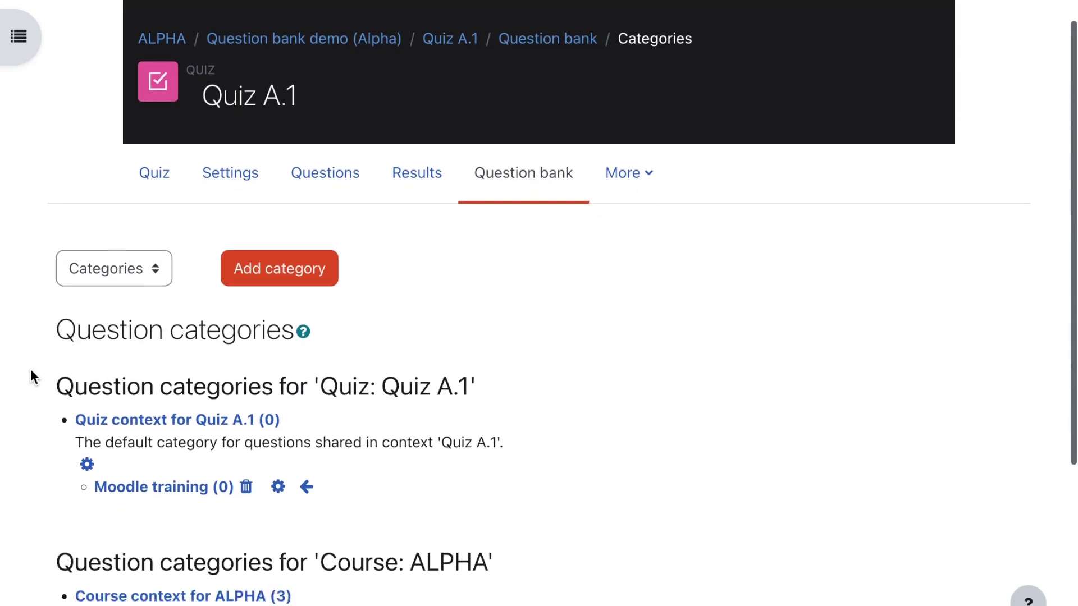
scroll(31, 368, "down", 2)
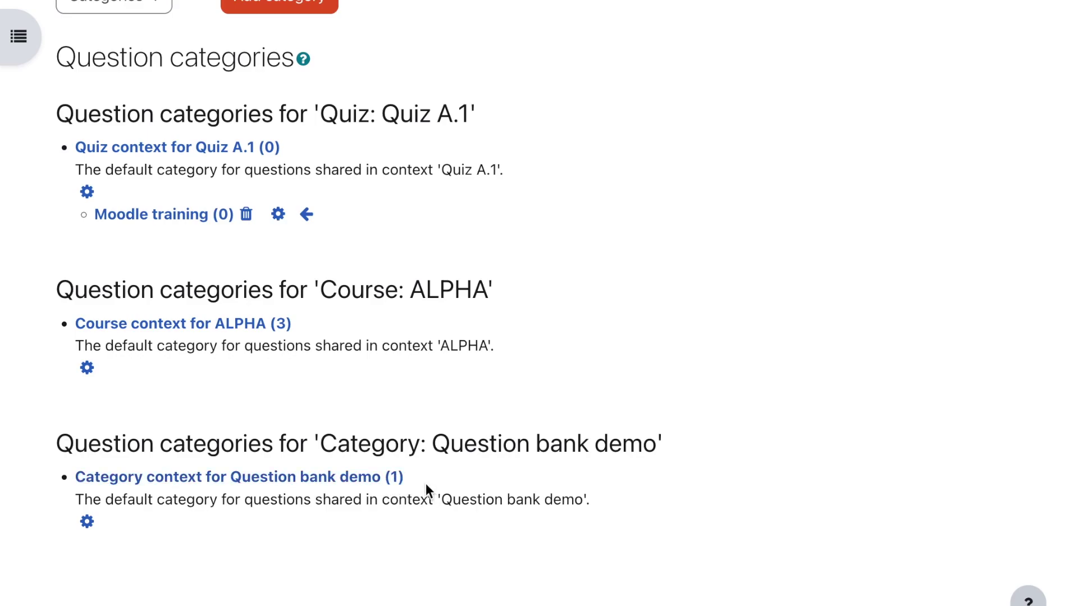
Open Category context for Question bank demo and check the question stored in it.
left_click(252, 481)
scroll(248, 480, "down", 7)
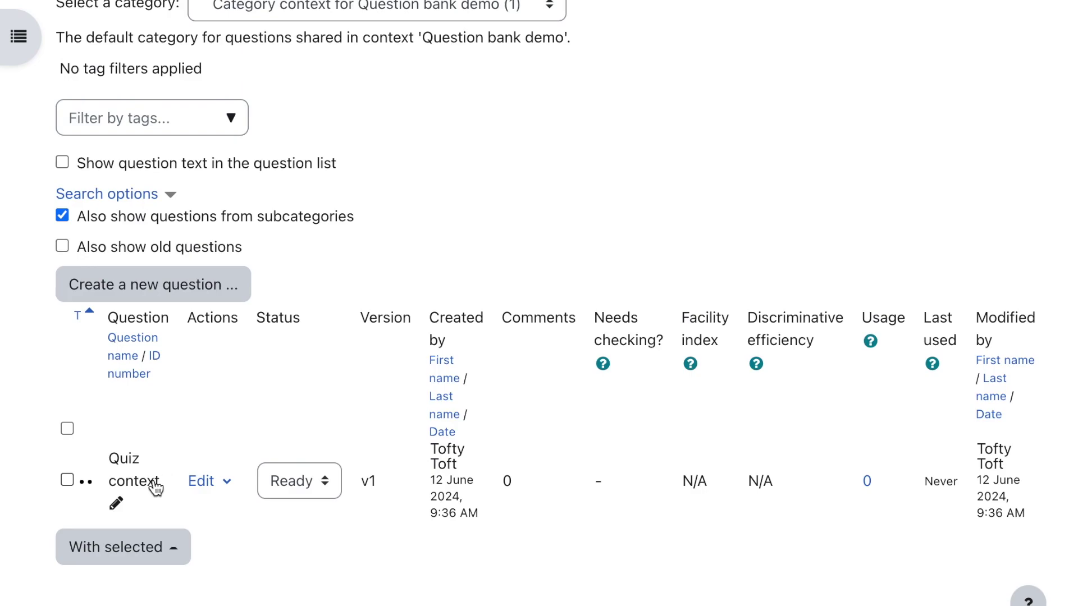
scroll(156, 488, "up", 7)
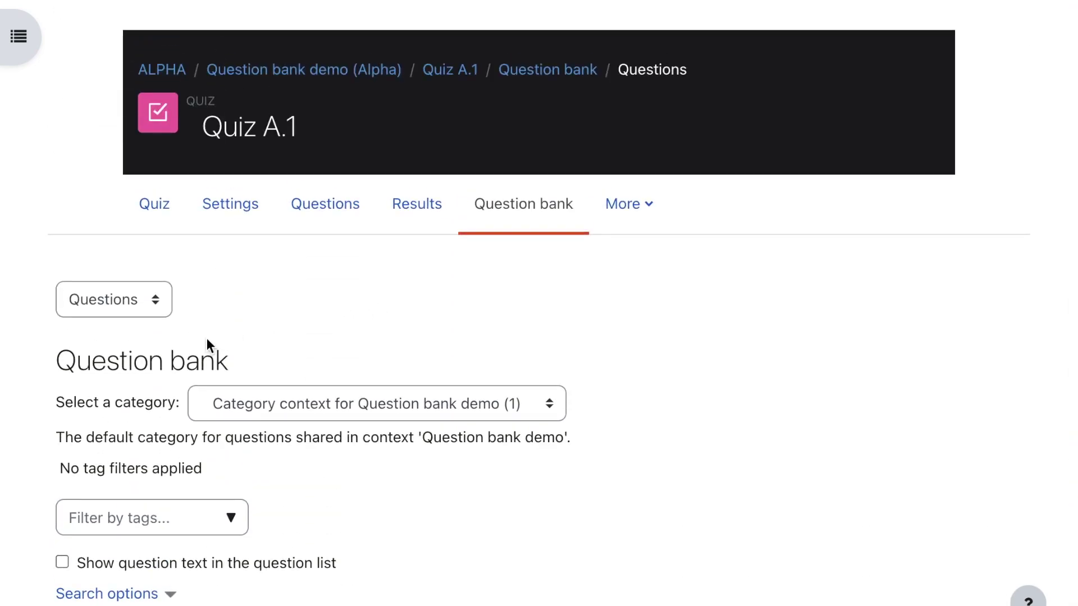
Switch from the ALPHA course to the BETA course and open the question bank of Quiz B.1.
left_click(179, 71)
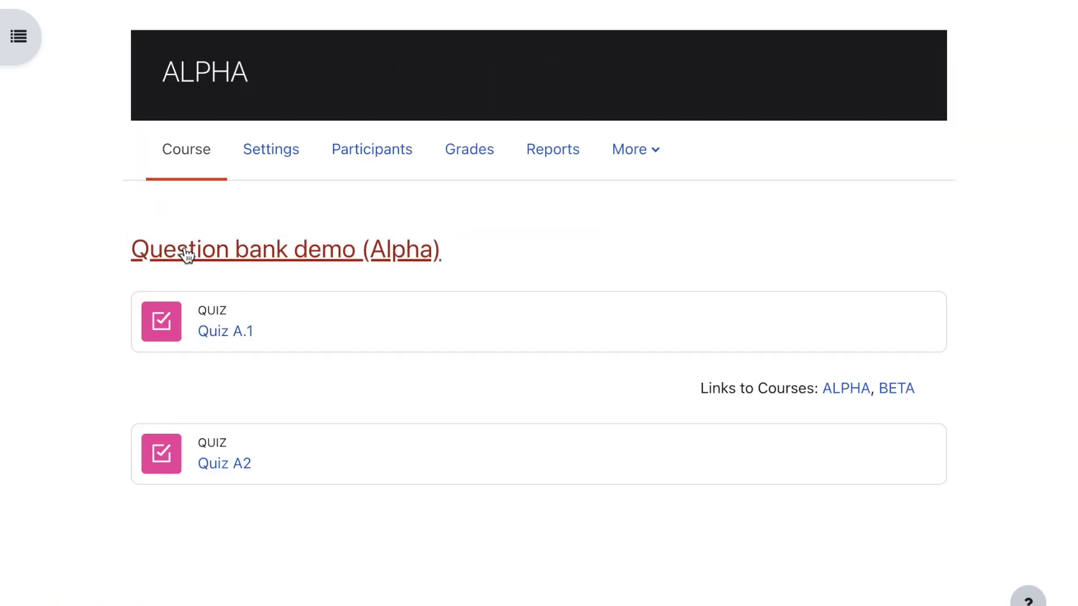
left_click(897, 387)
left_click(230, 331)
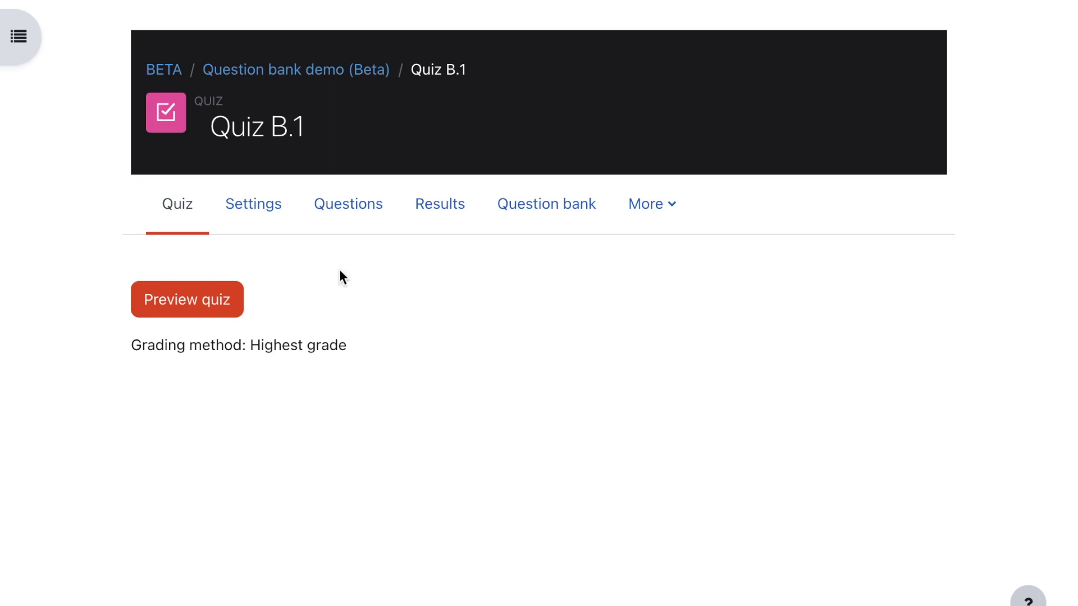
left_click(577, 216)
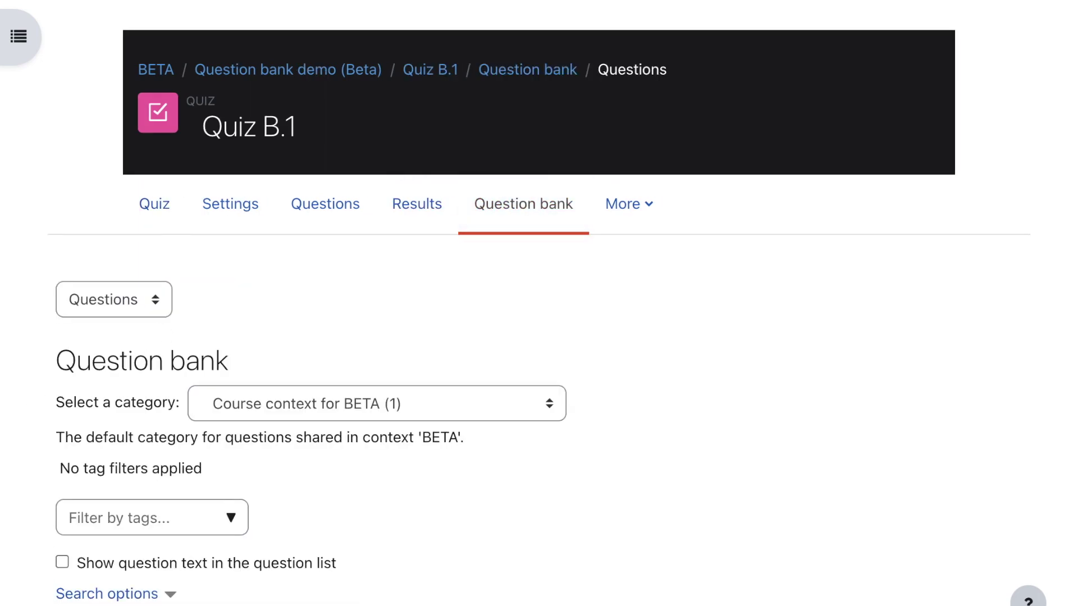
Select Category context for Question bank demo in the Quiz B.1 question bank and check which question it holds.
left_click(281, 415)
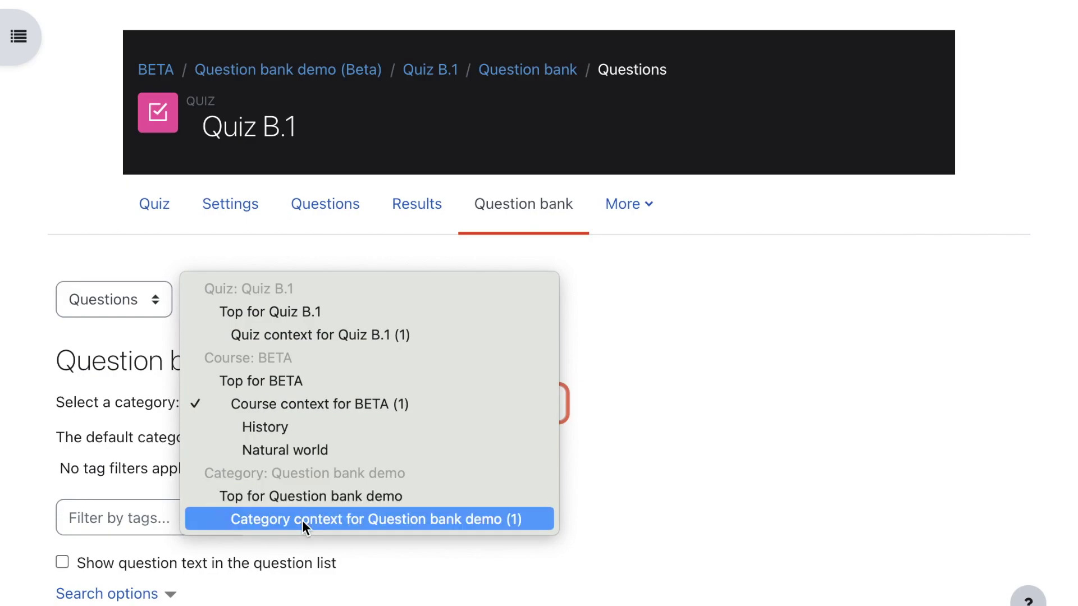
left_click(341, 523)
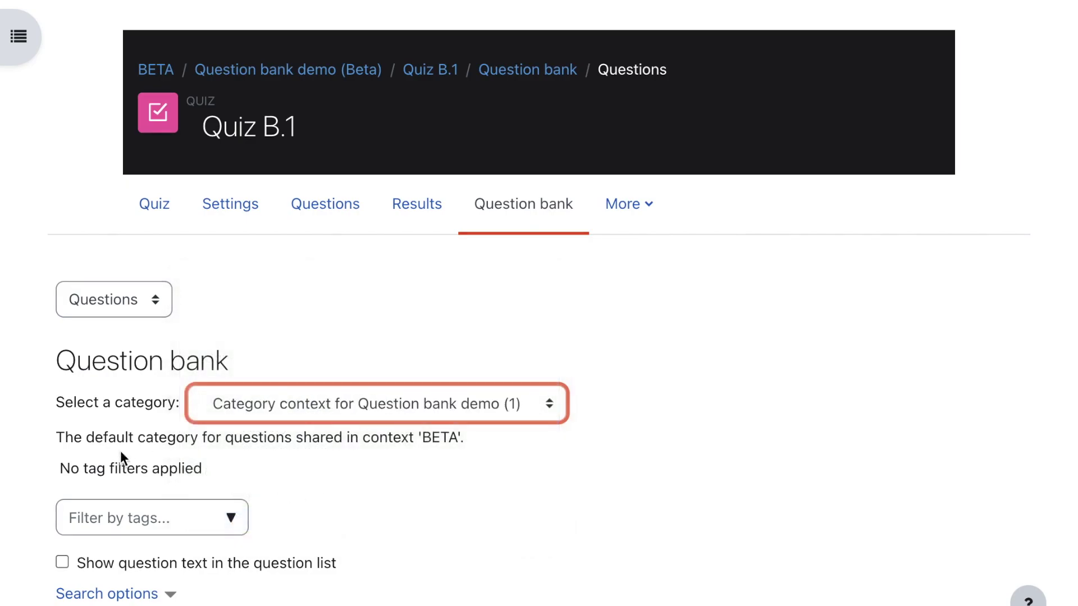
scroll(45, 437, "down", 3)
scroll(46, 436, "down", 4)
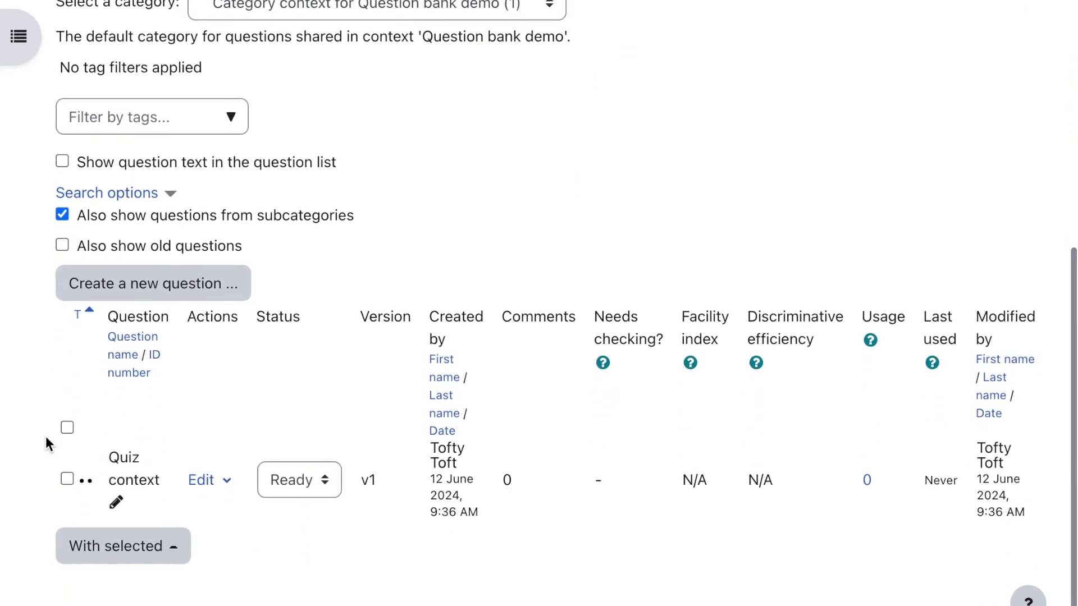
scroll(59, 484, "up", 7)
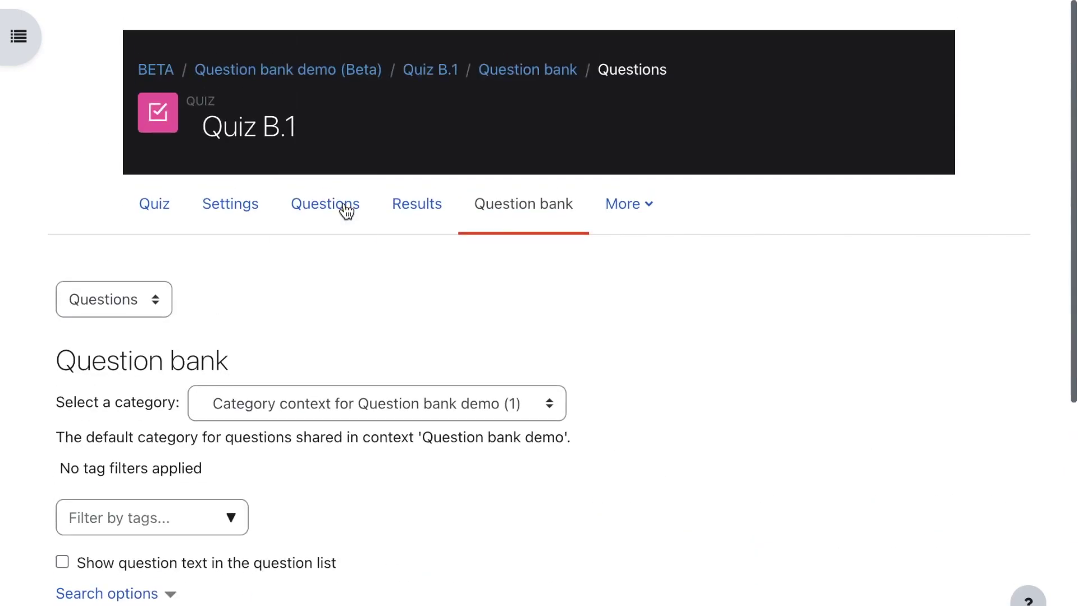
Add the Quiz context question from Category context for Question bank demo to the end of Quiz B.1.
left_click(163, 207)
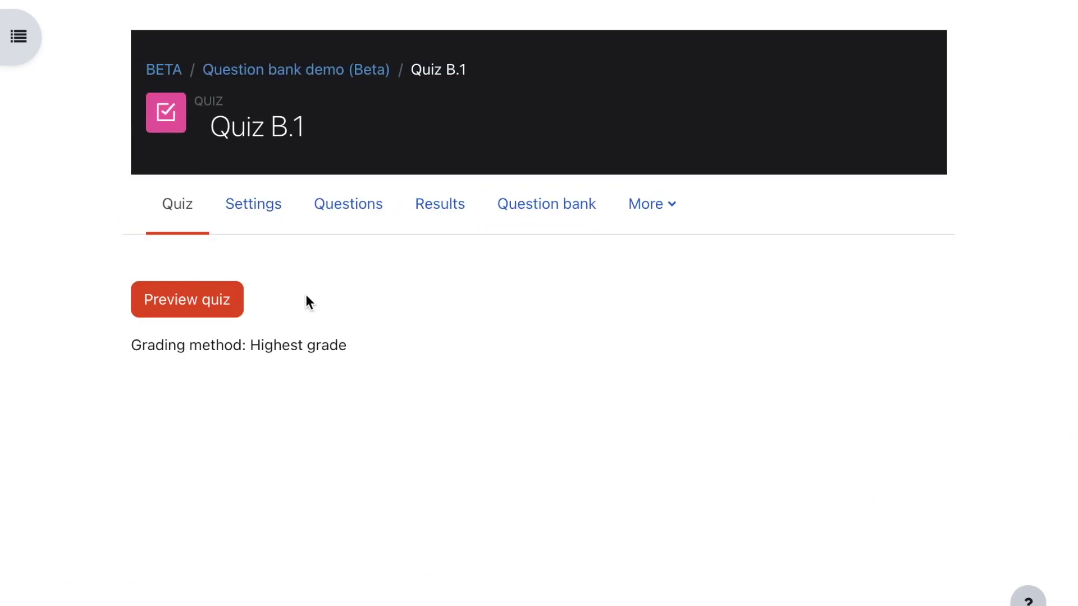
left_click(357, 213)
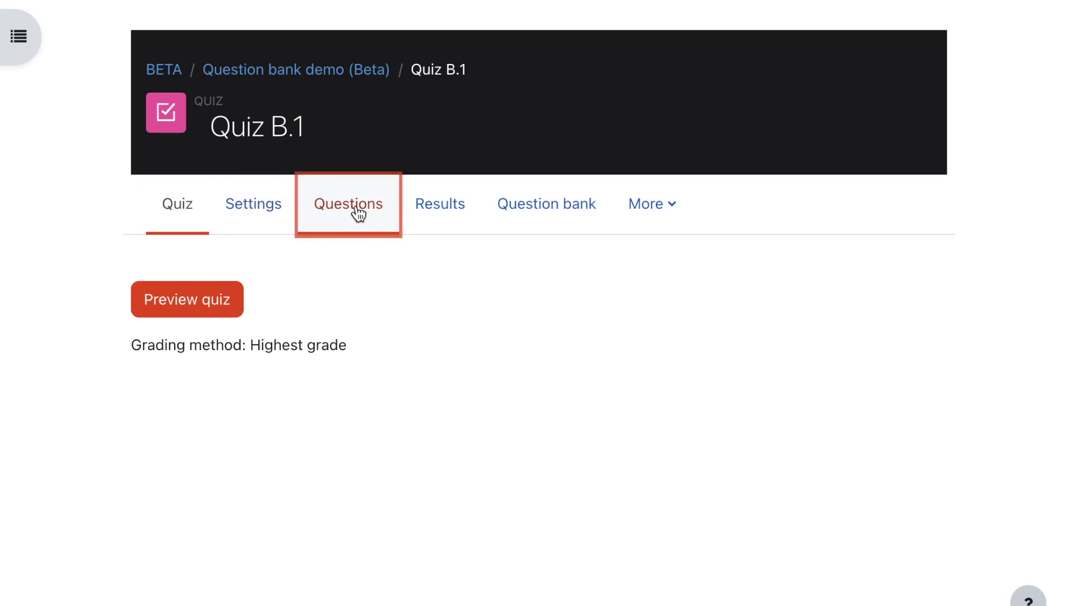
scroll(108, 433, "down", 3)
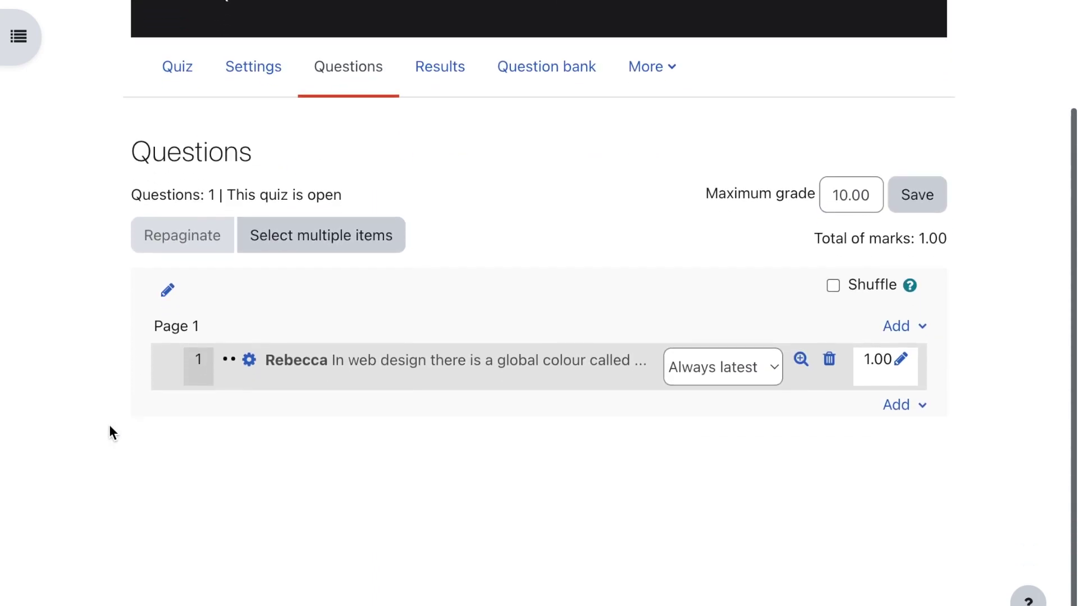
left_click(918, 373)
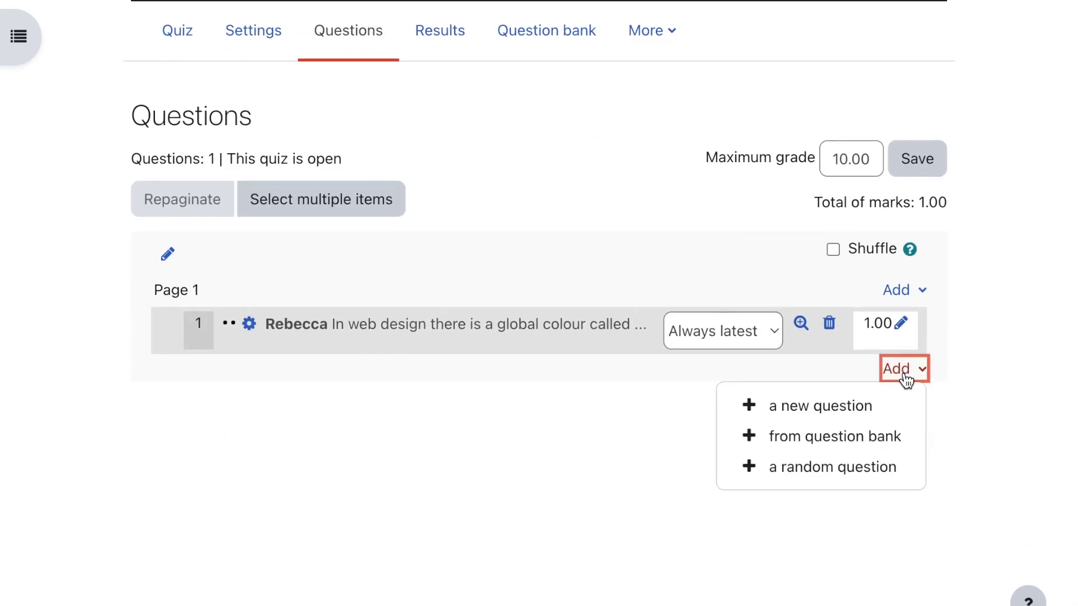
left_click(847, 449)
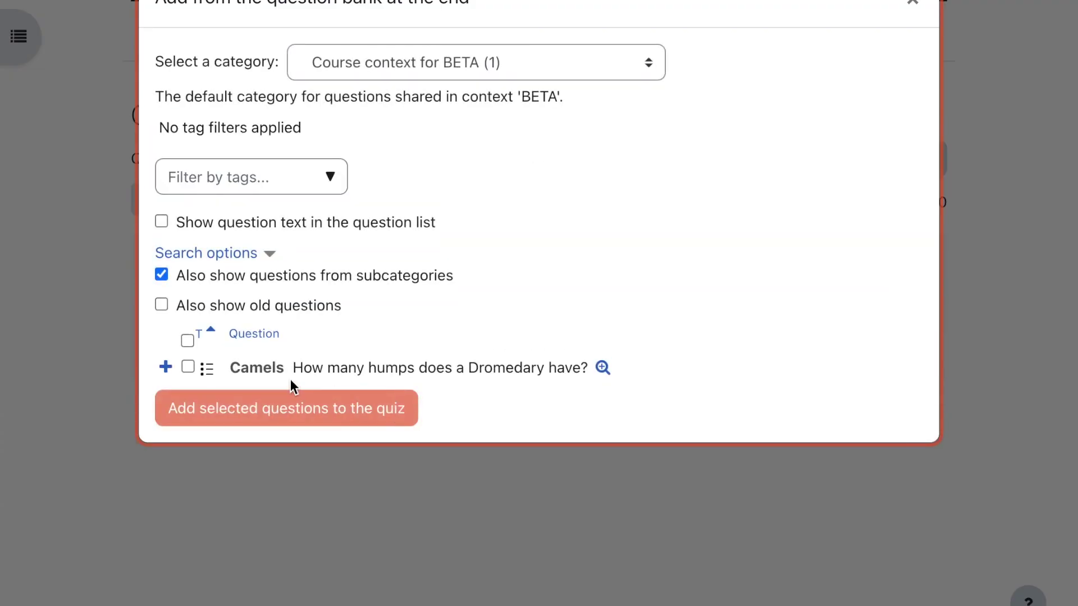
left_click(462, 59)
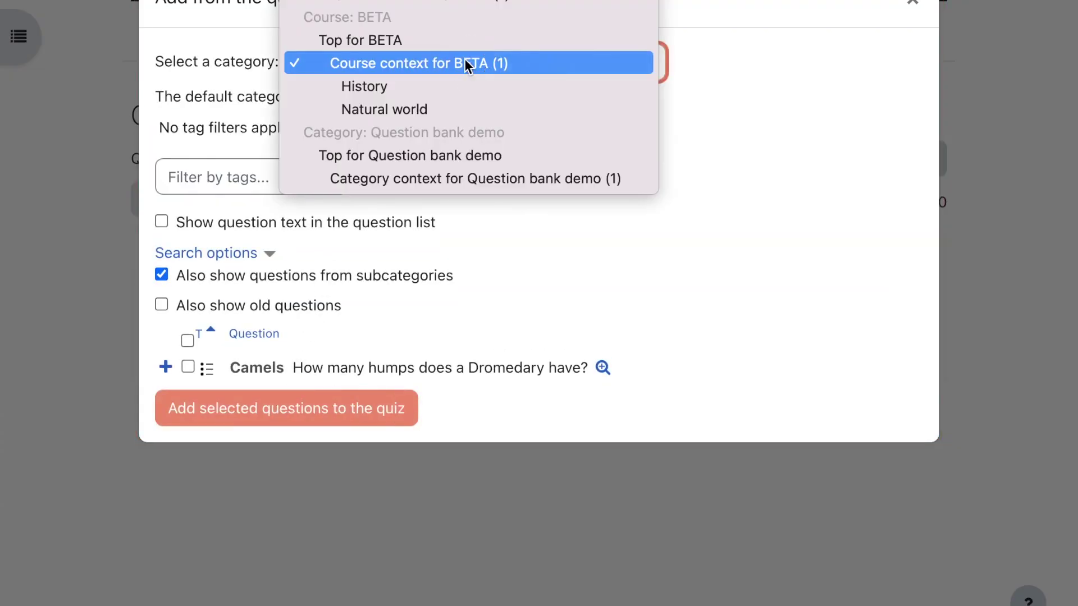
left_click(426, 180)
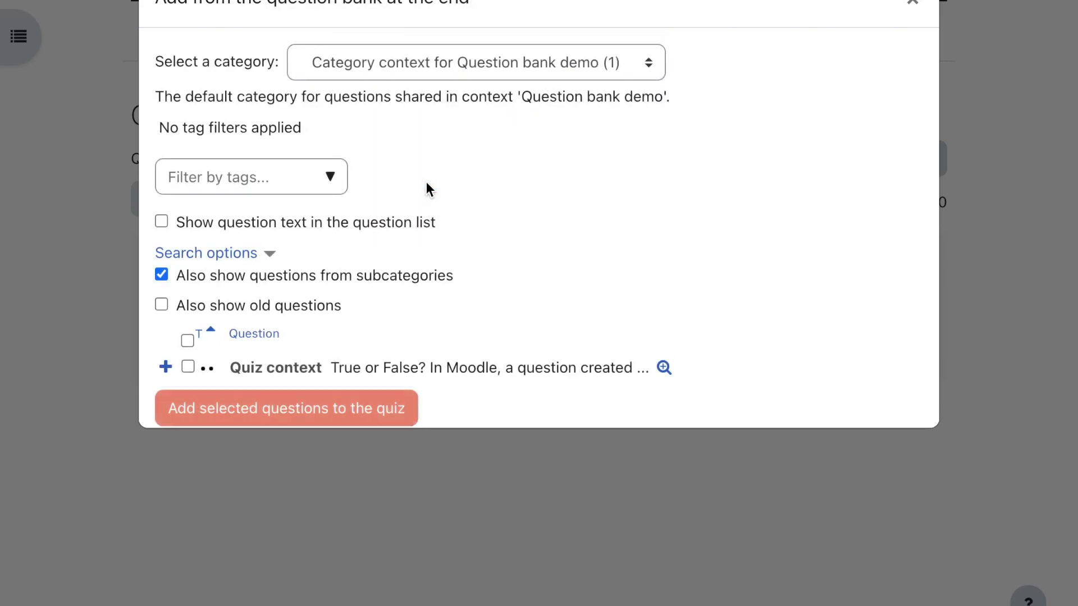
left_click(188, 367)
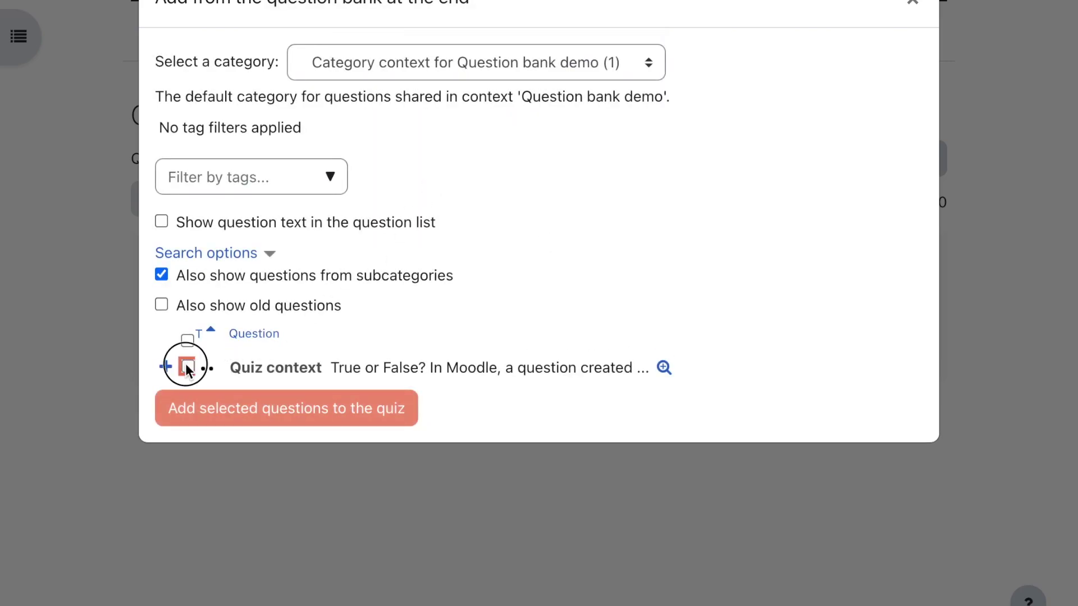
left_click(258, 409)
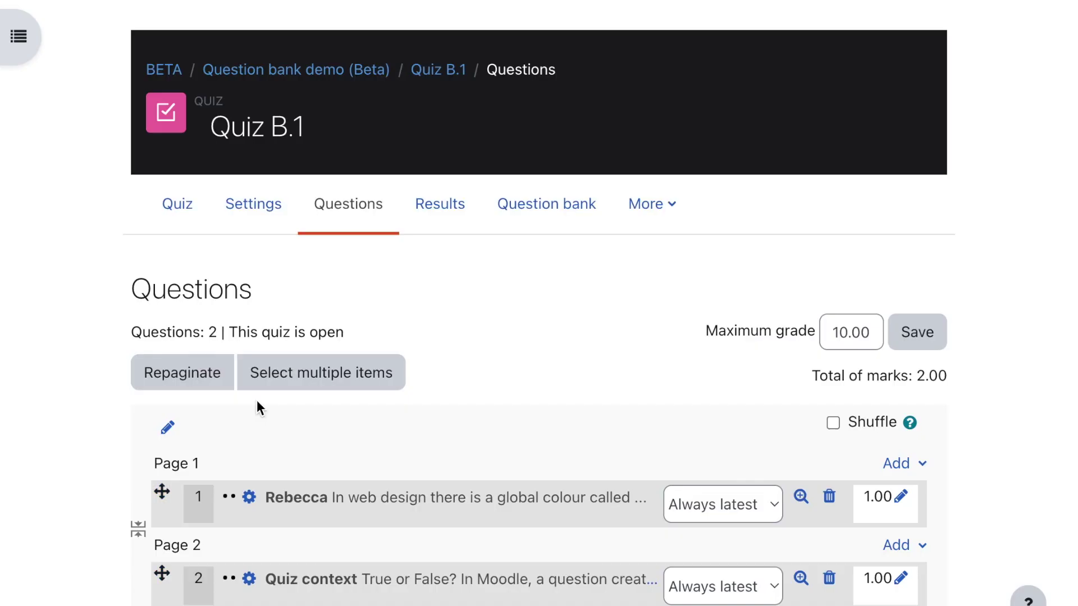
scroll(72, 449, "down", 2)
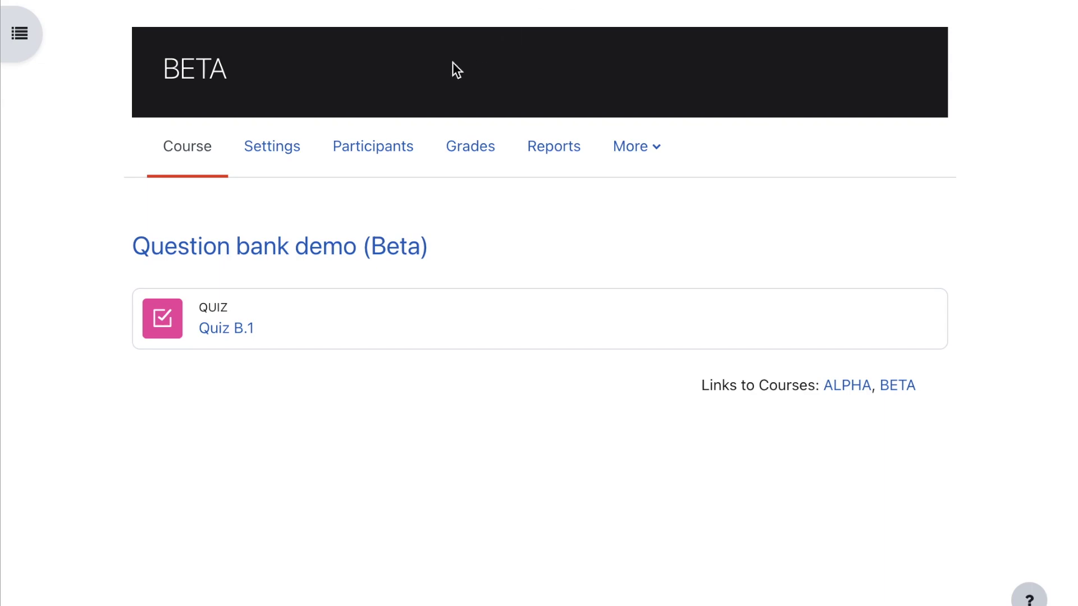
Open the course-level question bank of the ALPHA course and display its question list.
left_click(845, 387)
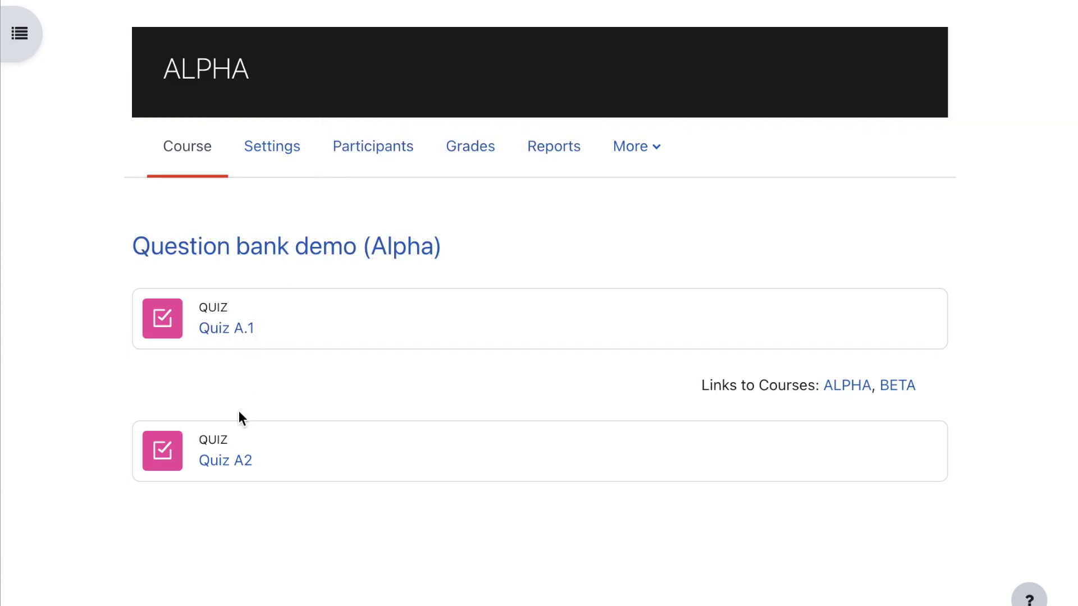
left_click(635, 149)
left_click(665, 202)
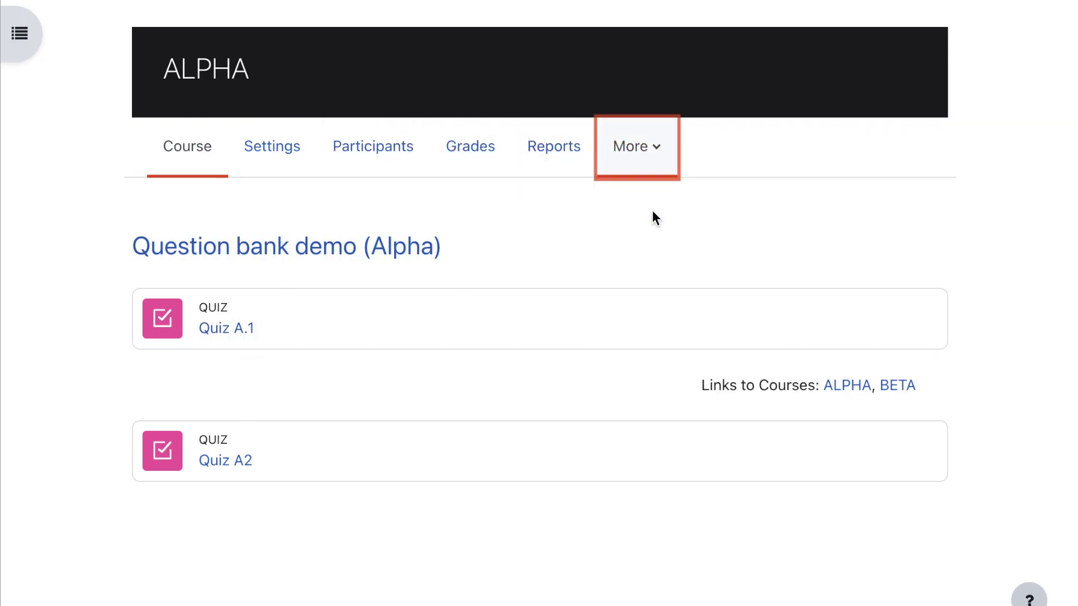
scroll(85, 423, "down", 9)
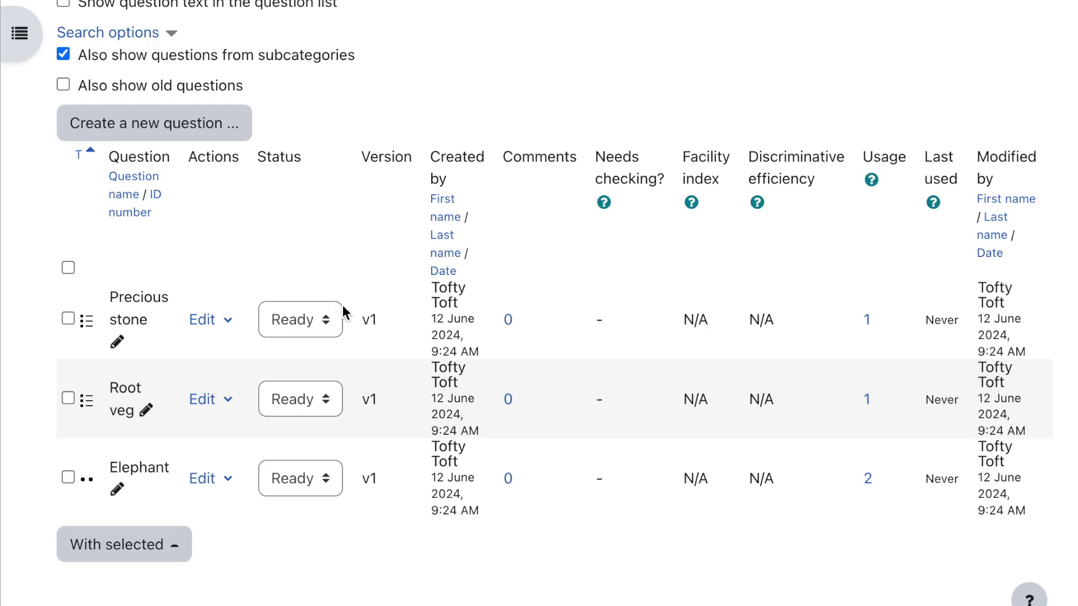
Set the status of the Root veg question to Draft.
left_click(314, 404)
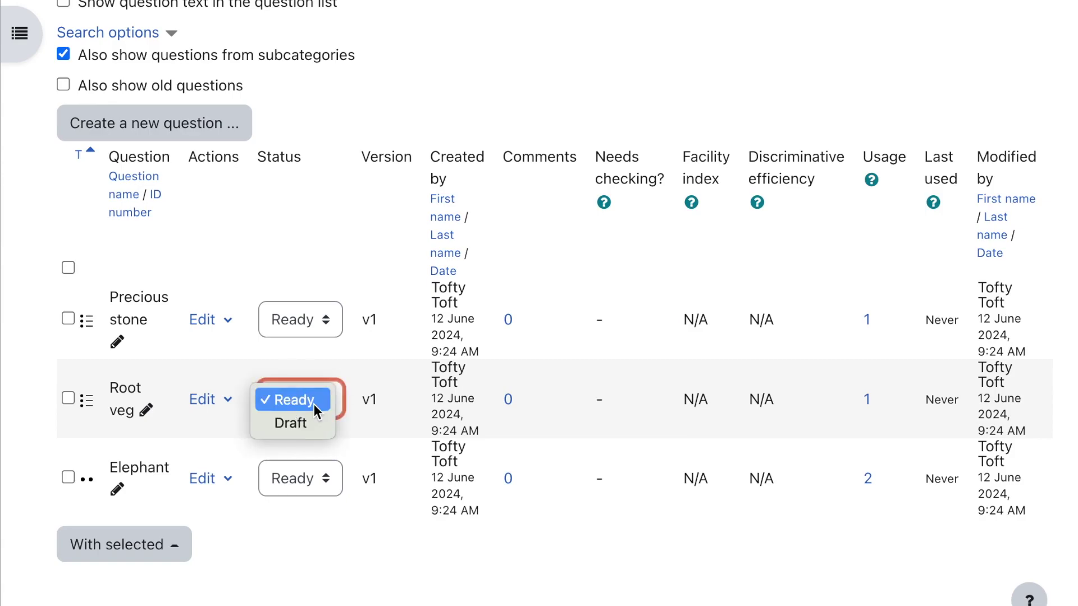
left_click(309, 418)
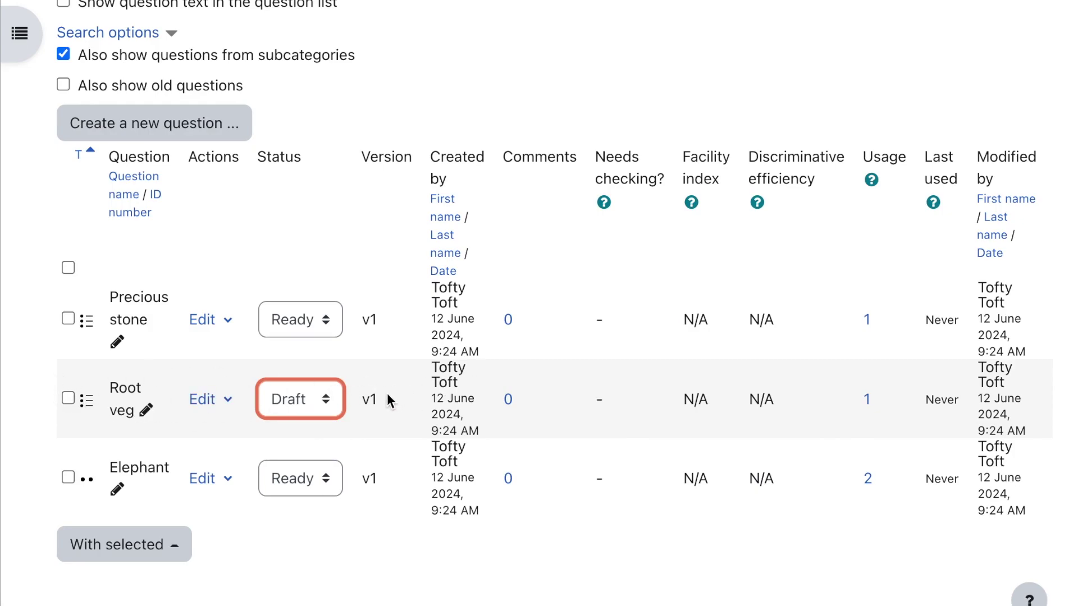
left_click(409, 395)
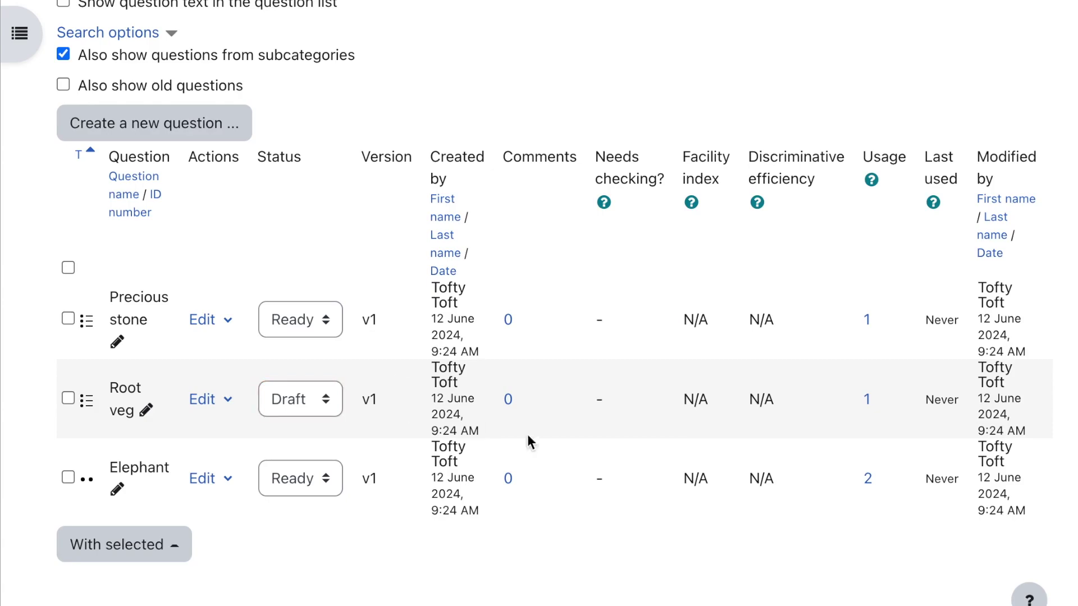
Check in which activities the Root veg question is used and close the usage details.
left_click(868, 405)
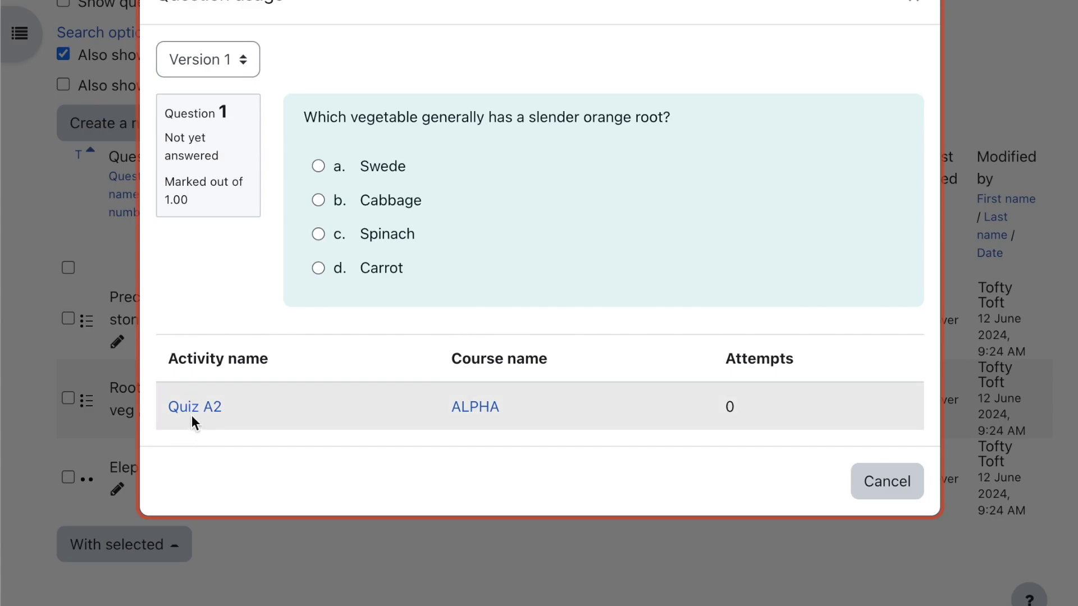
left_click(894, 472)
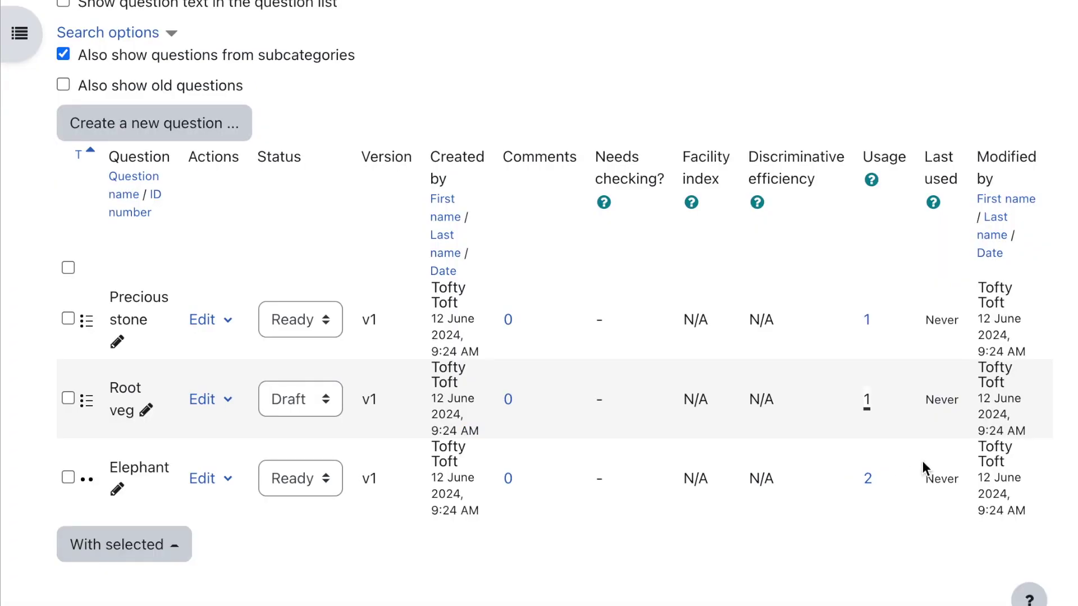
scroll(365, 264, "up", 9)
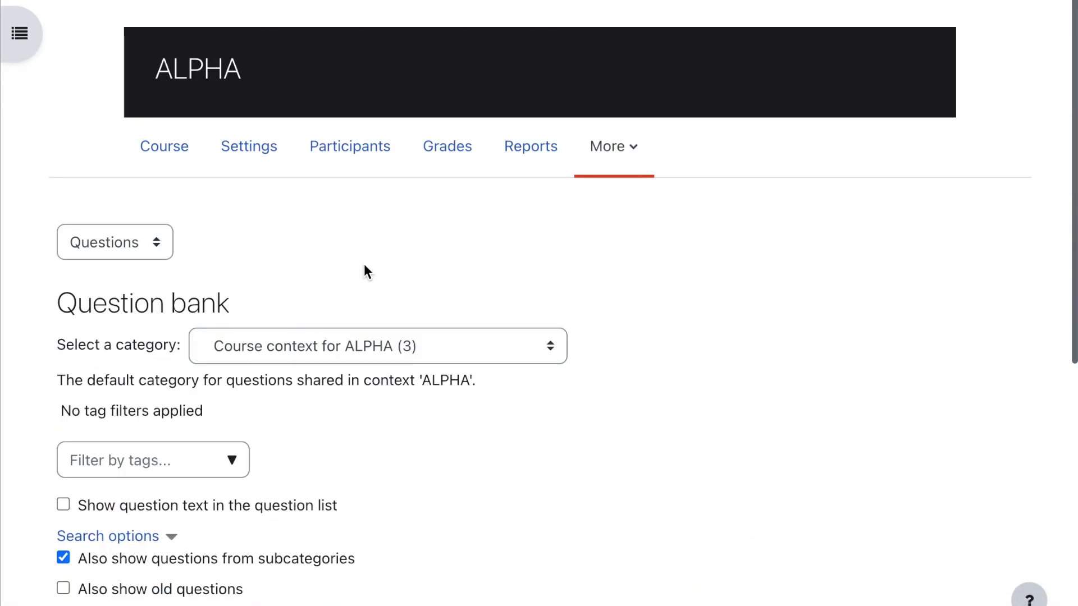
Open the questions page of Quiz A2 from the ALPHA course and read the exception text shown there.
left_click(169, 157)
left_click(225, 463)
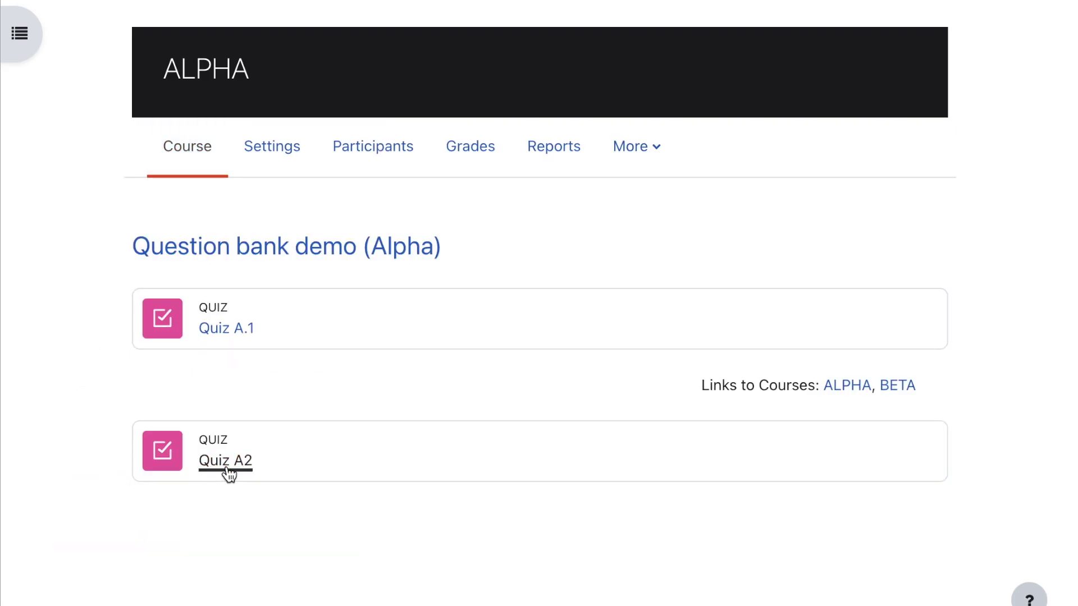
left_click(339, 209)
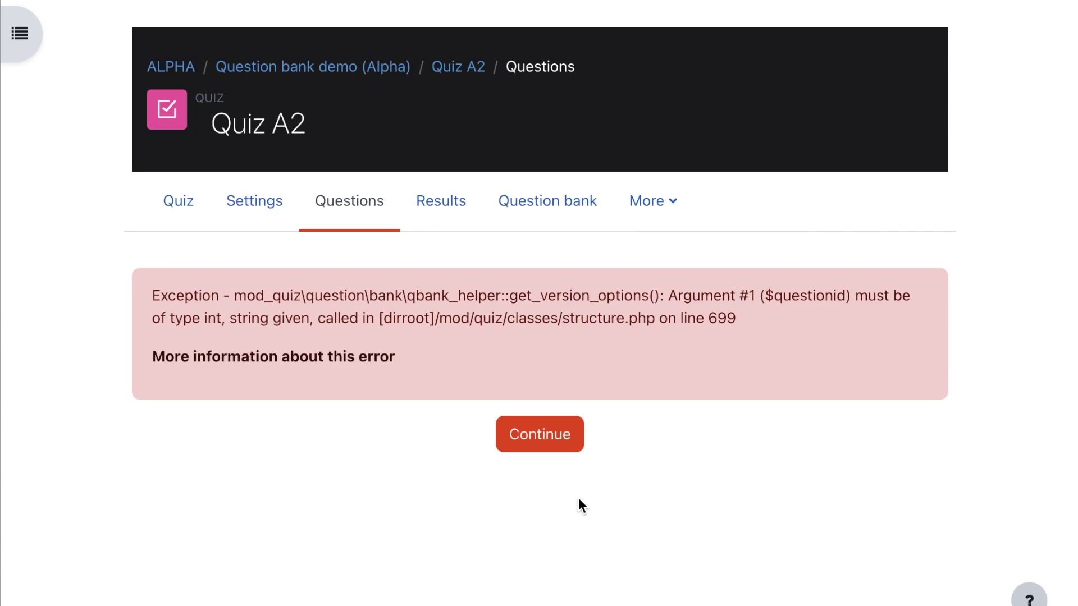
left_click_drag(150, 294, 898, 378)
left_click(767, 547)
In the Quiz A2 question bank, set the status of the Root veg question to Ready.
left_click(563, 203)
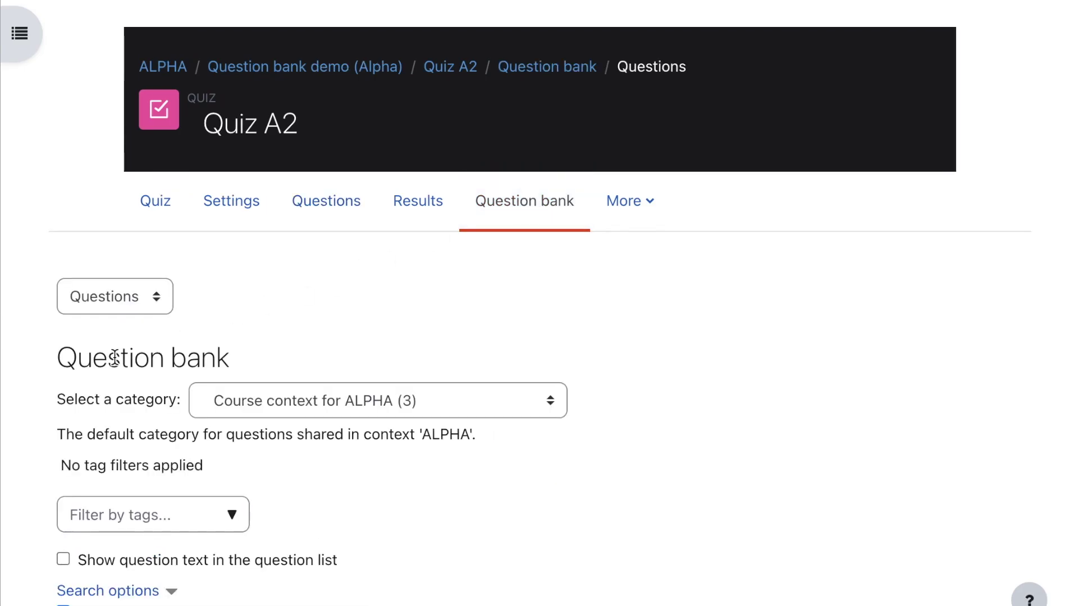
scroll(355, 341, "down", 10)
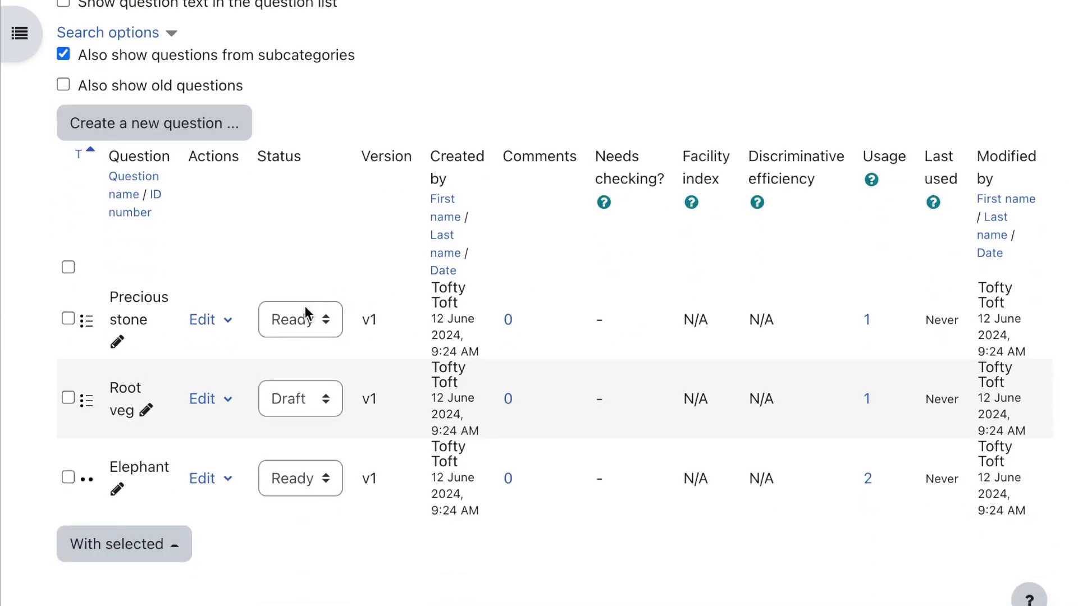
left_click(318, 400)
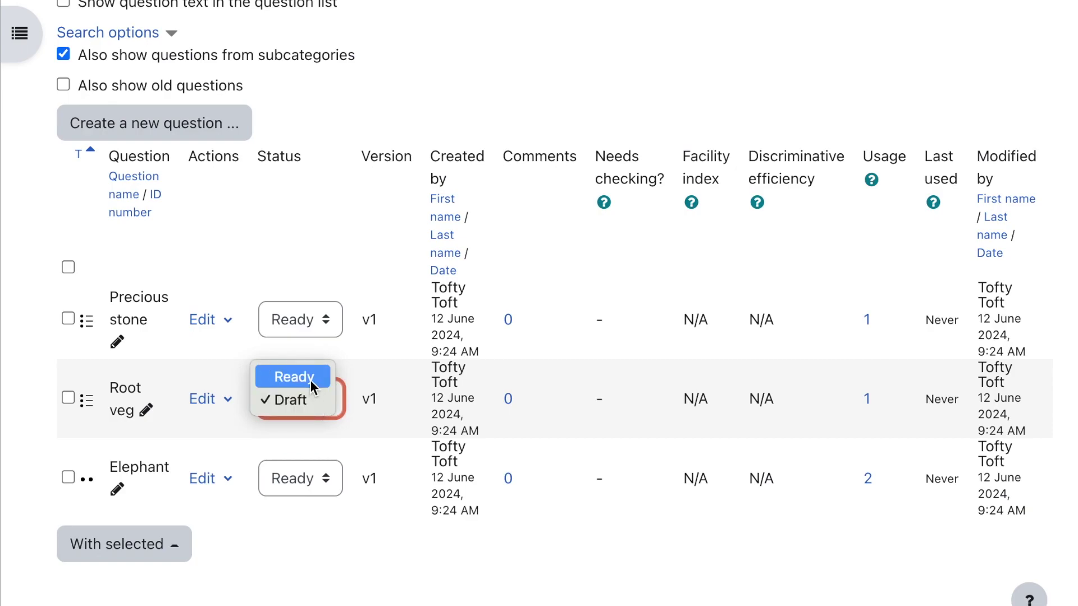
left_click(310, 379)
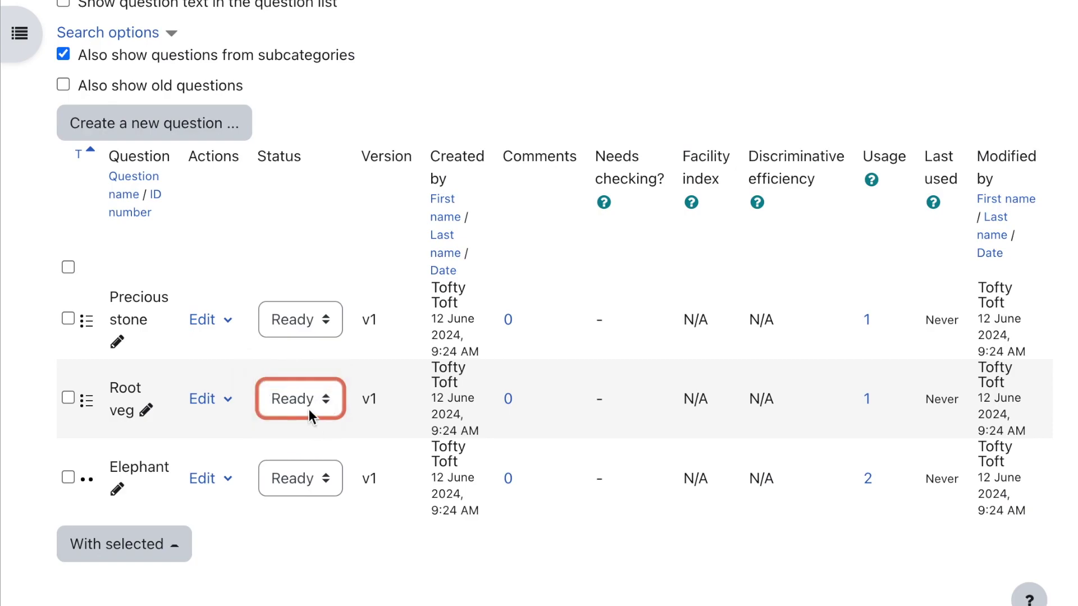
scroll(399, 392, "up", 10)
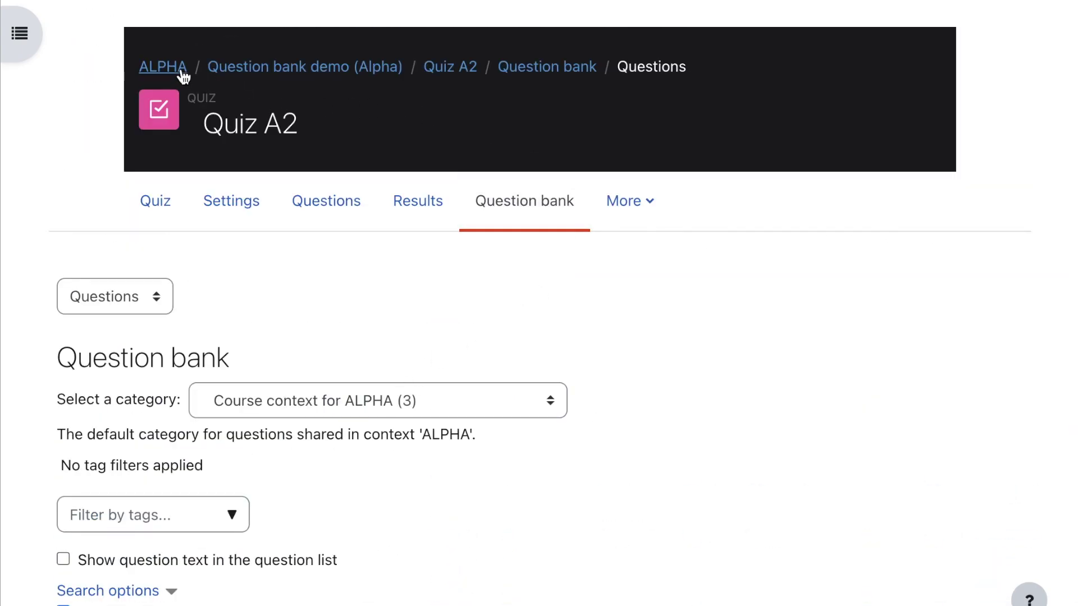
Reopen the questions page of Quiz A2, check the questions listed, and return to the ALPHA course.
left_click(151, 211)
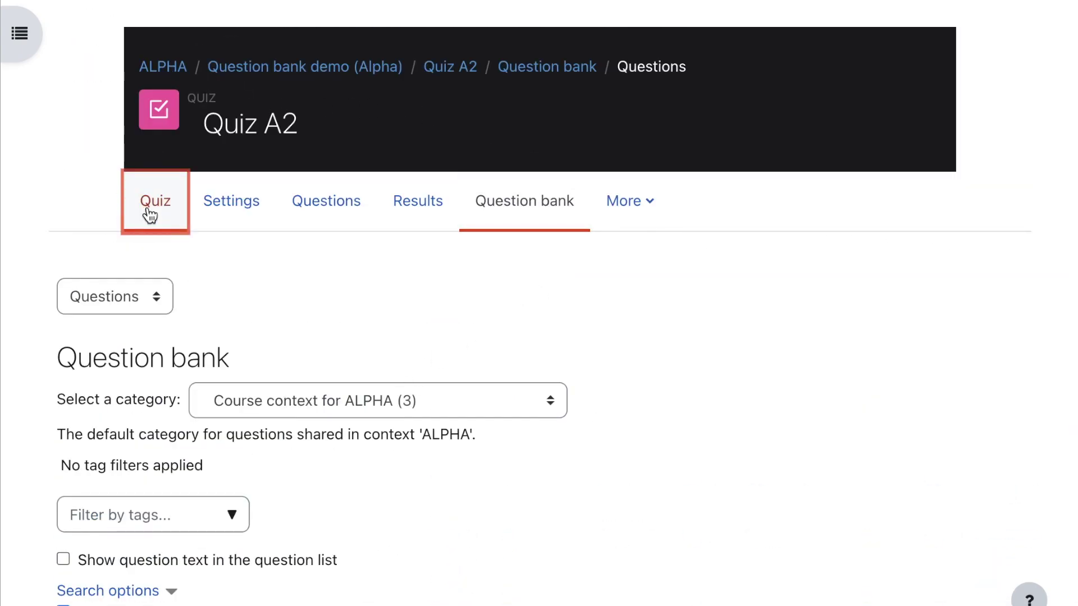
left_click(353, 213)
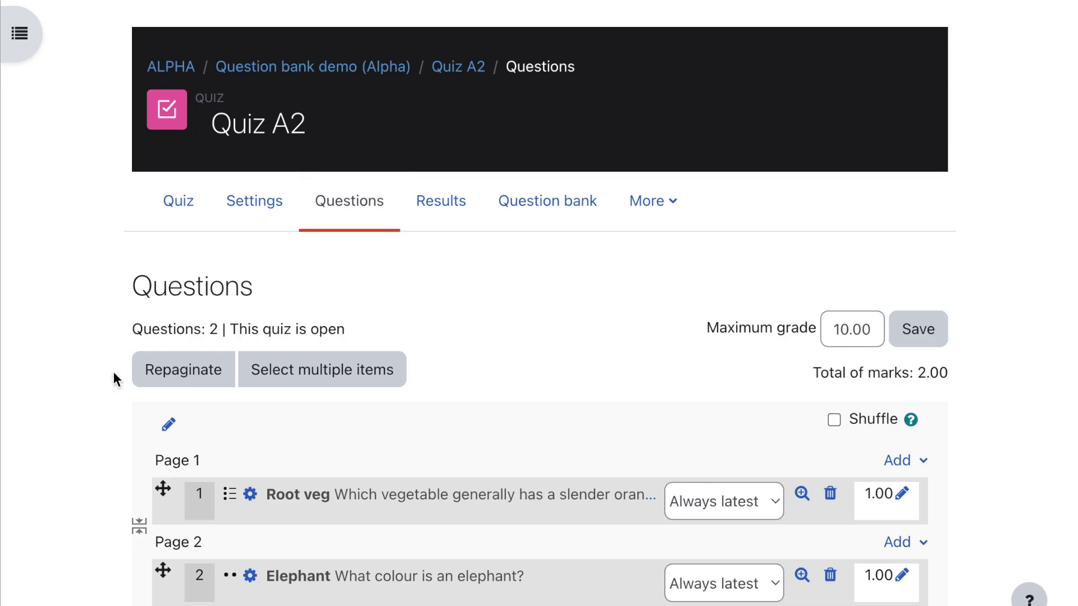
scroll(69, 416, "down", 2)
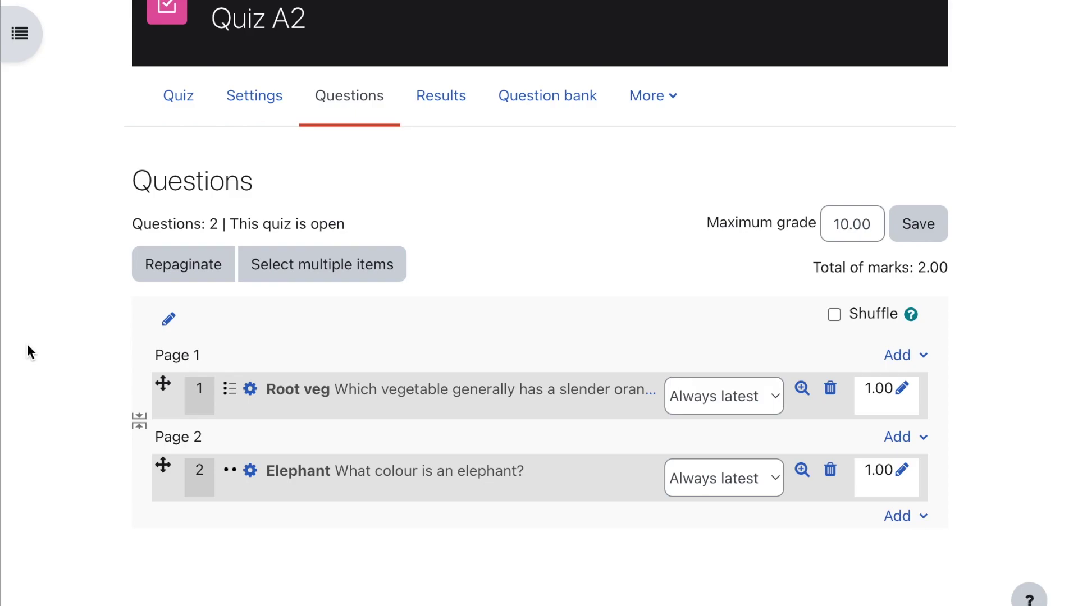
scroll(27, 344, "up", 2)
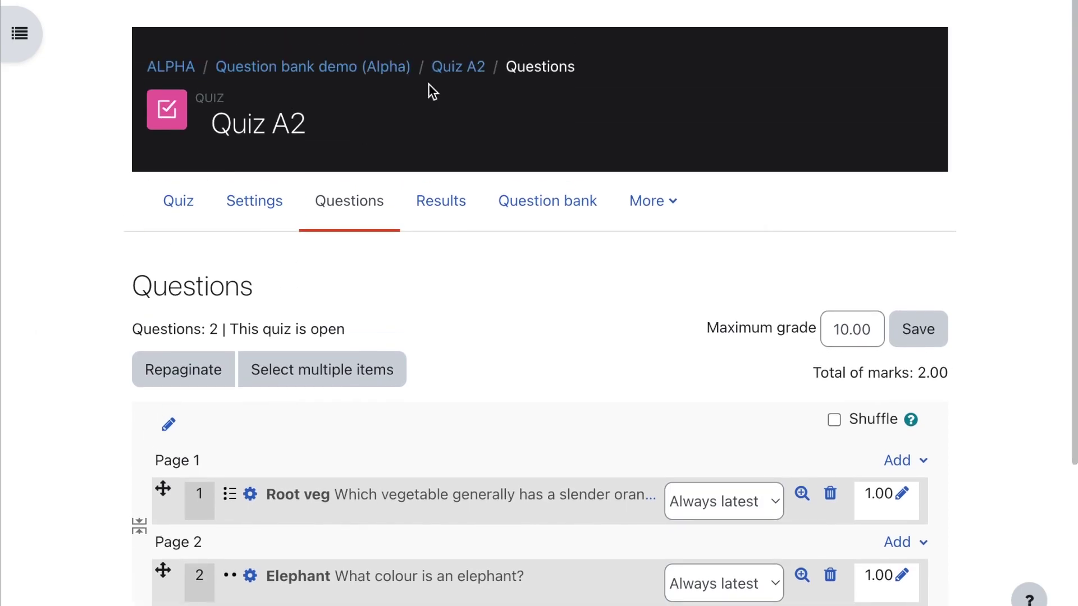
left_click(179, 67)
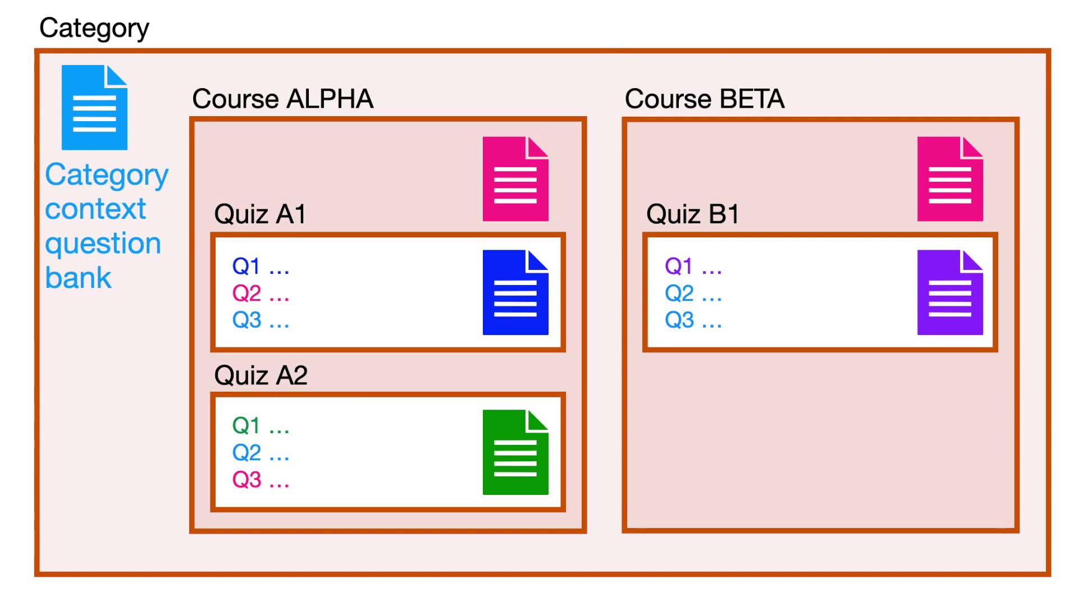
key("Right")
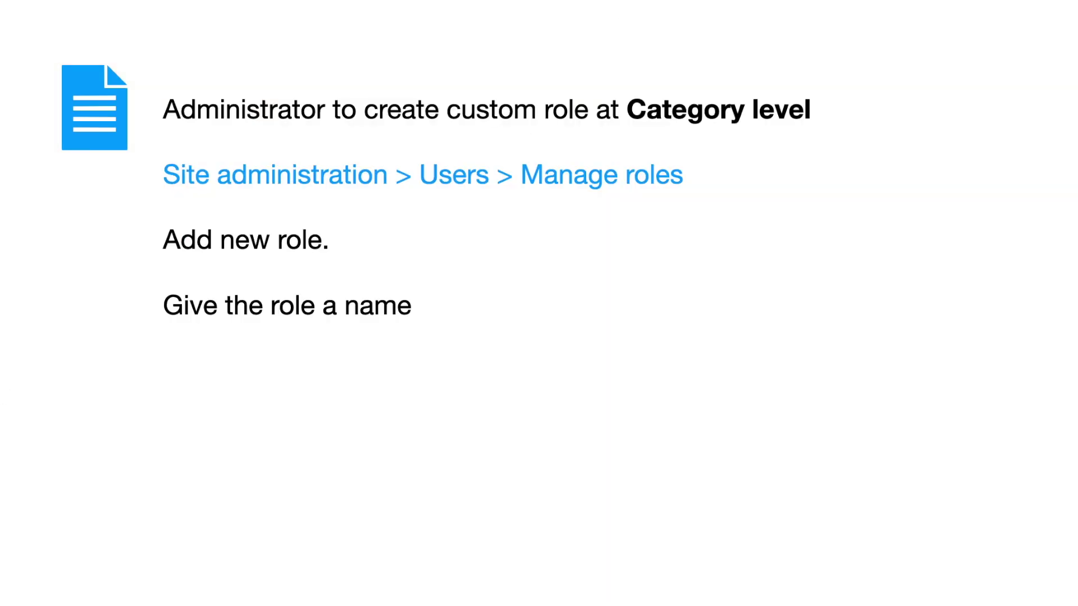